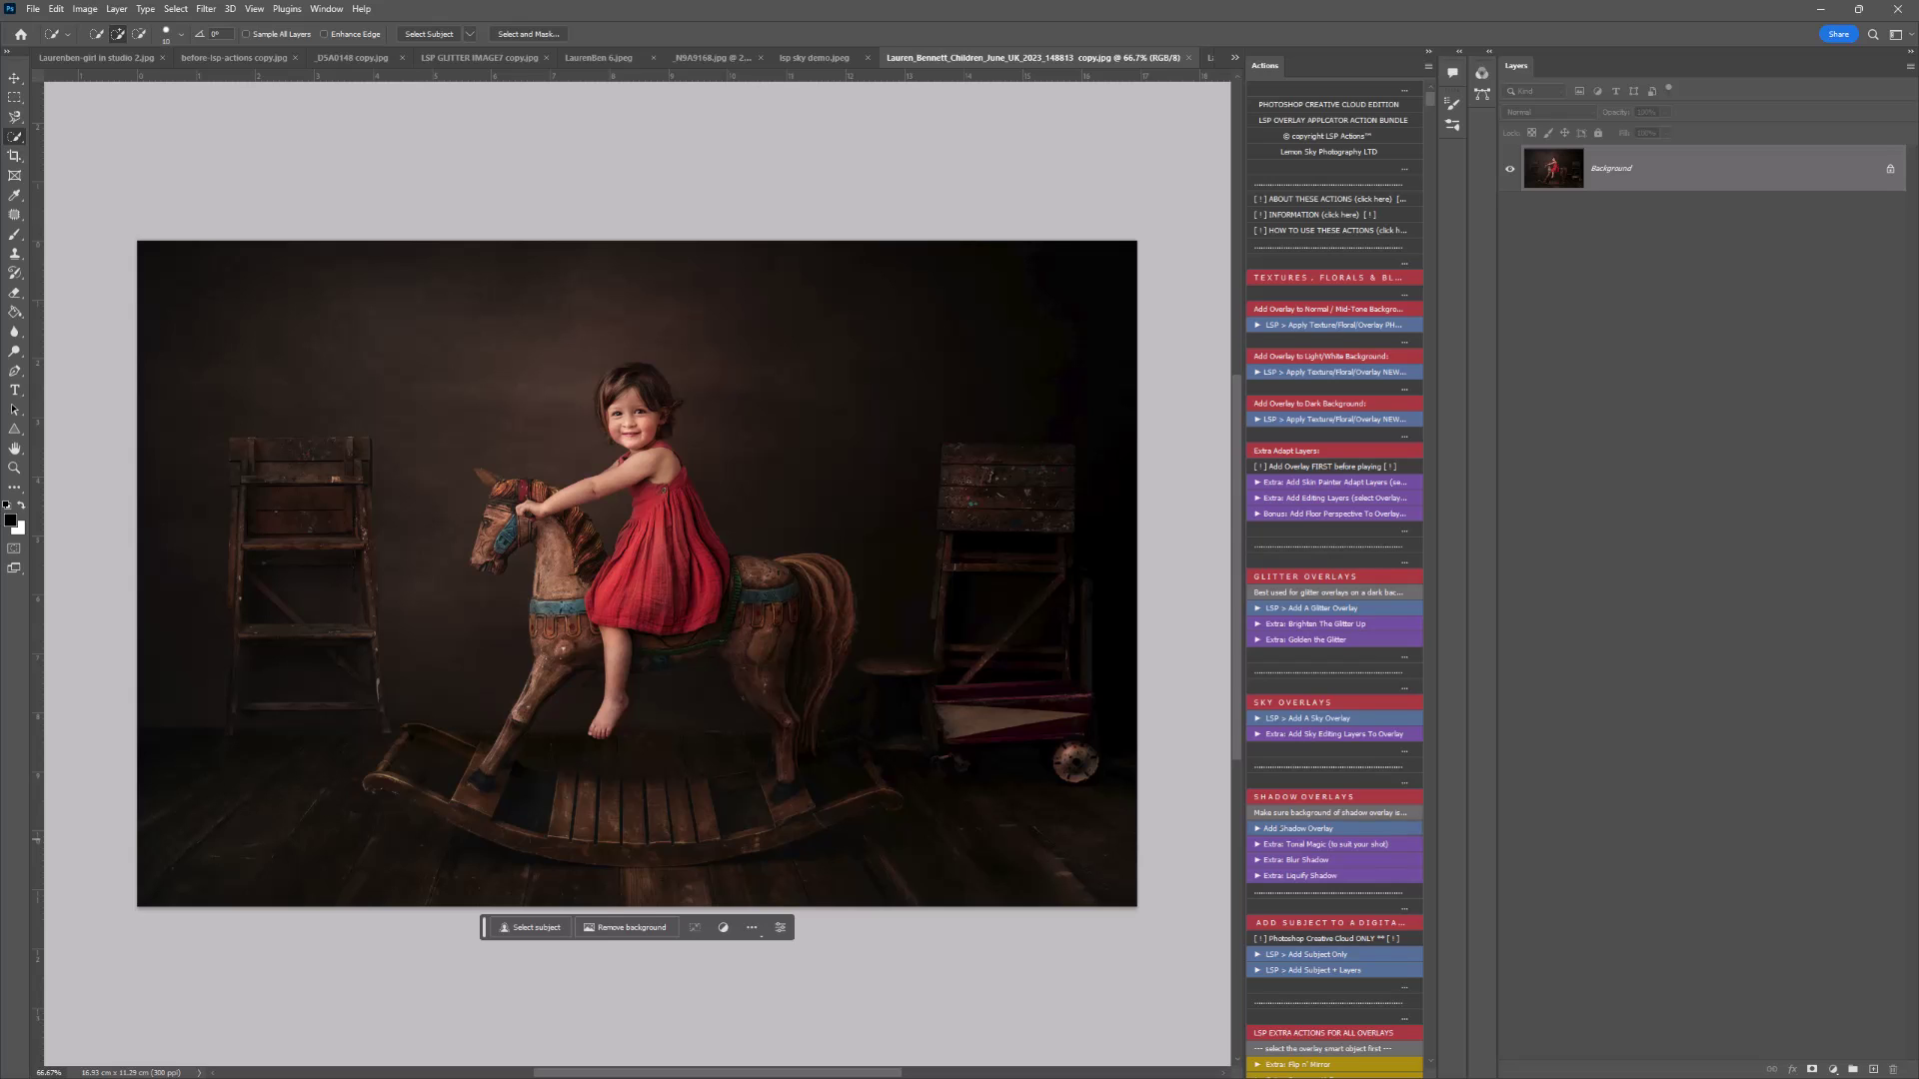
- Run the Add Shadow Overlay action on the rocking-horse photo and place LSP - Window Shadow Sampler Overlay.jpg
click(1283, 828)
click(736, 221)
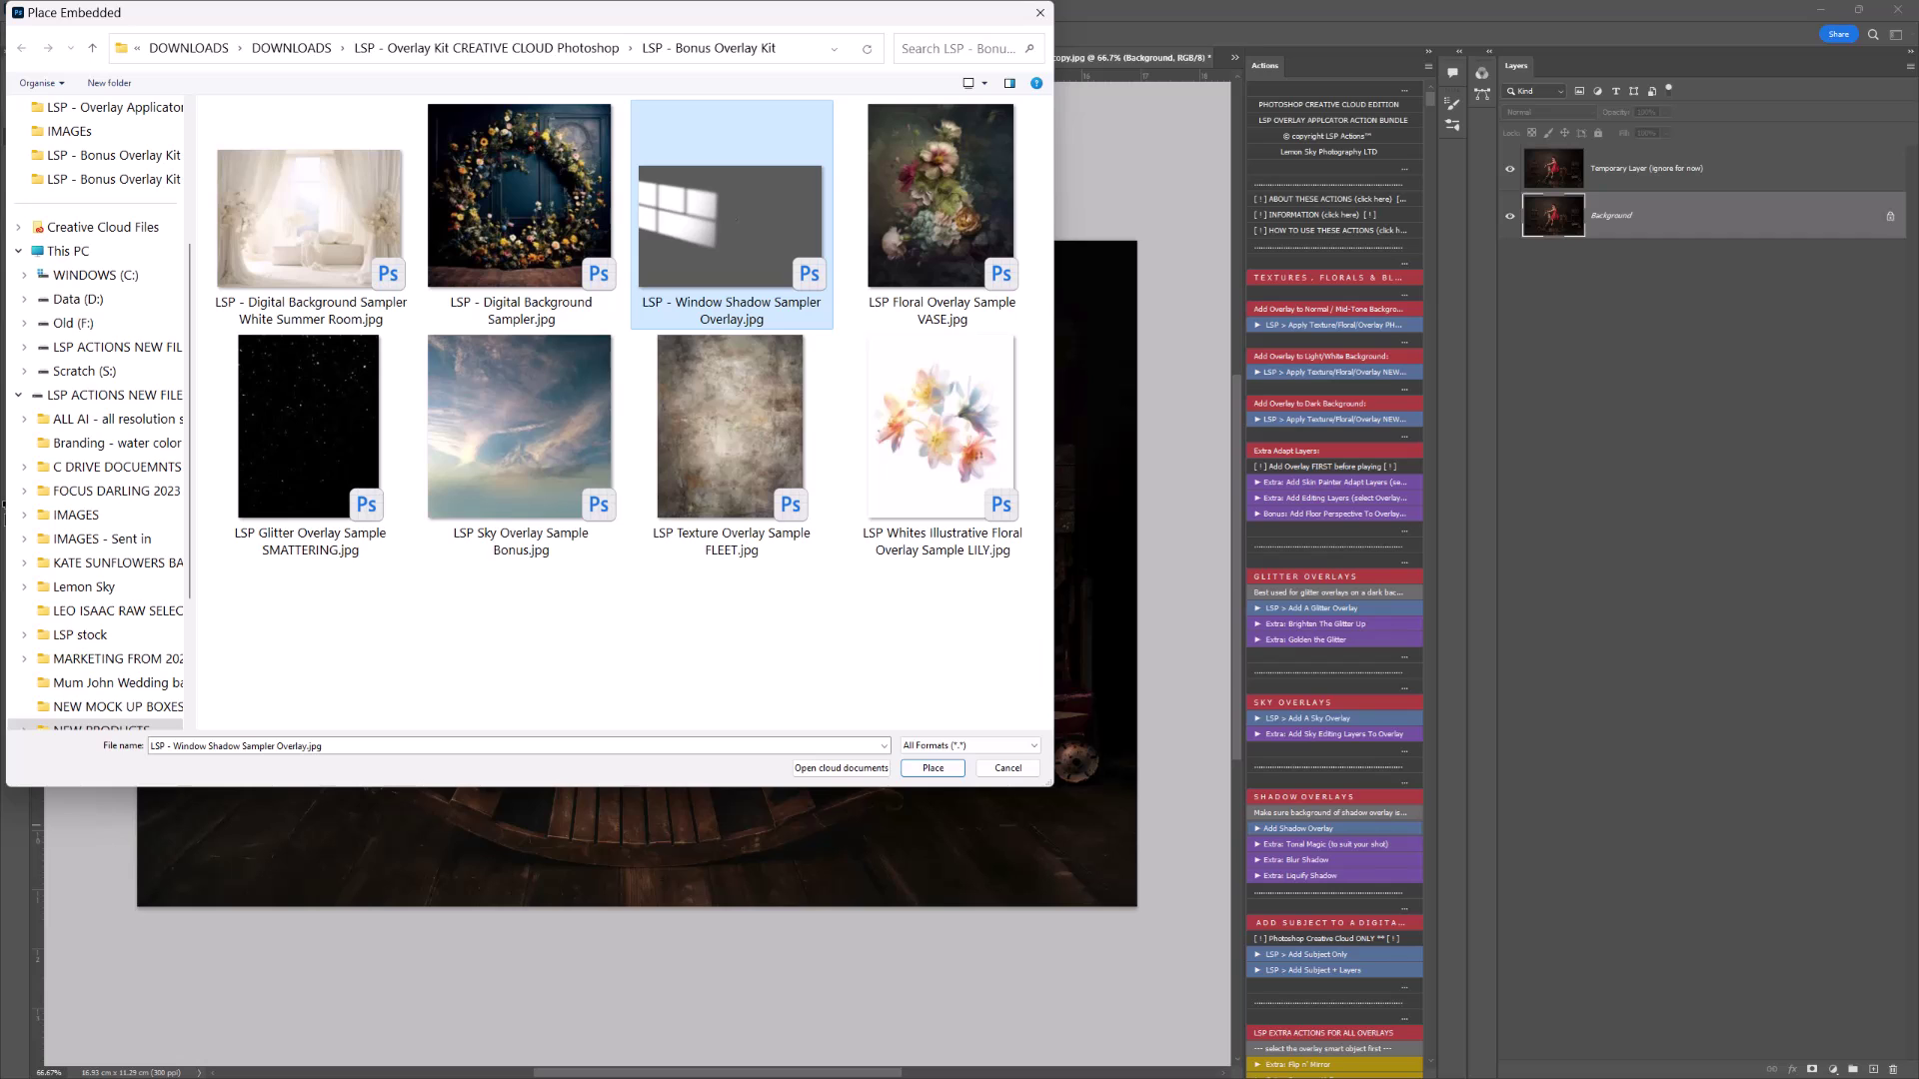
double_click(735, 218)
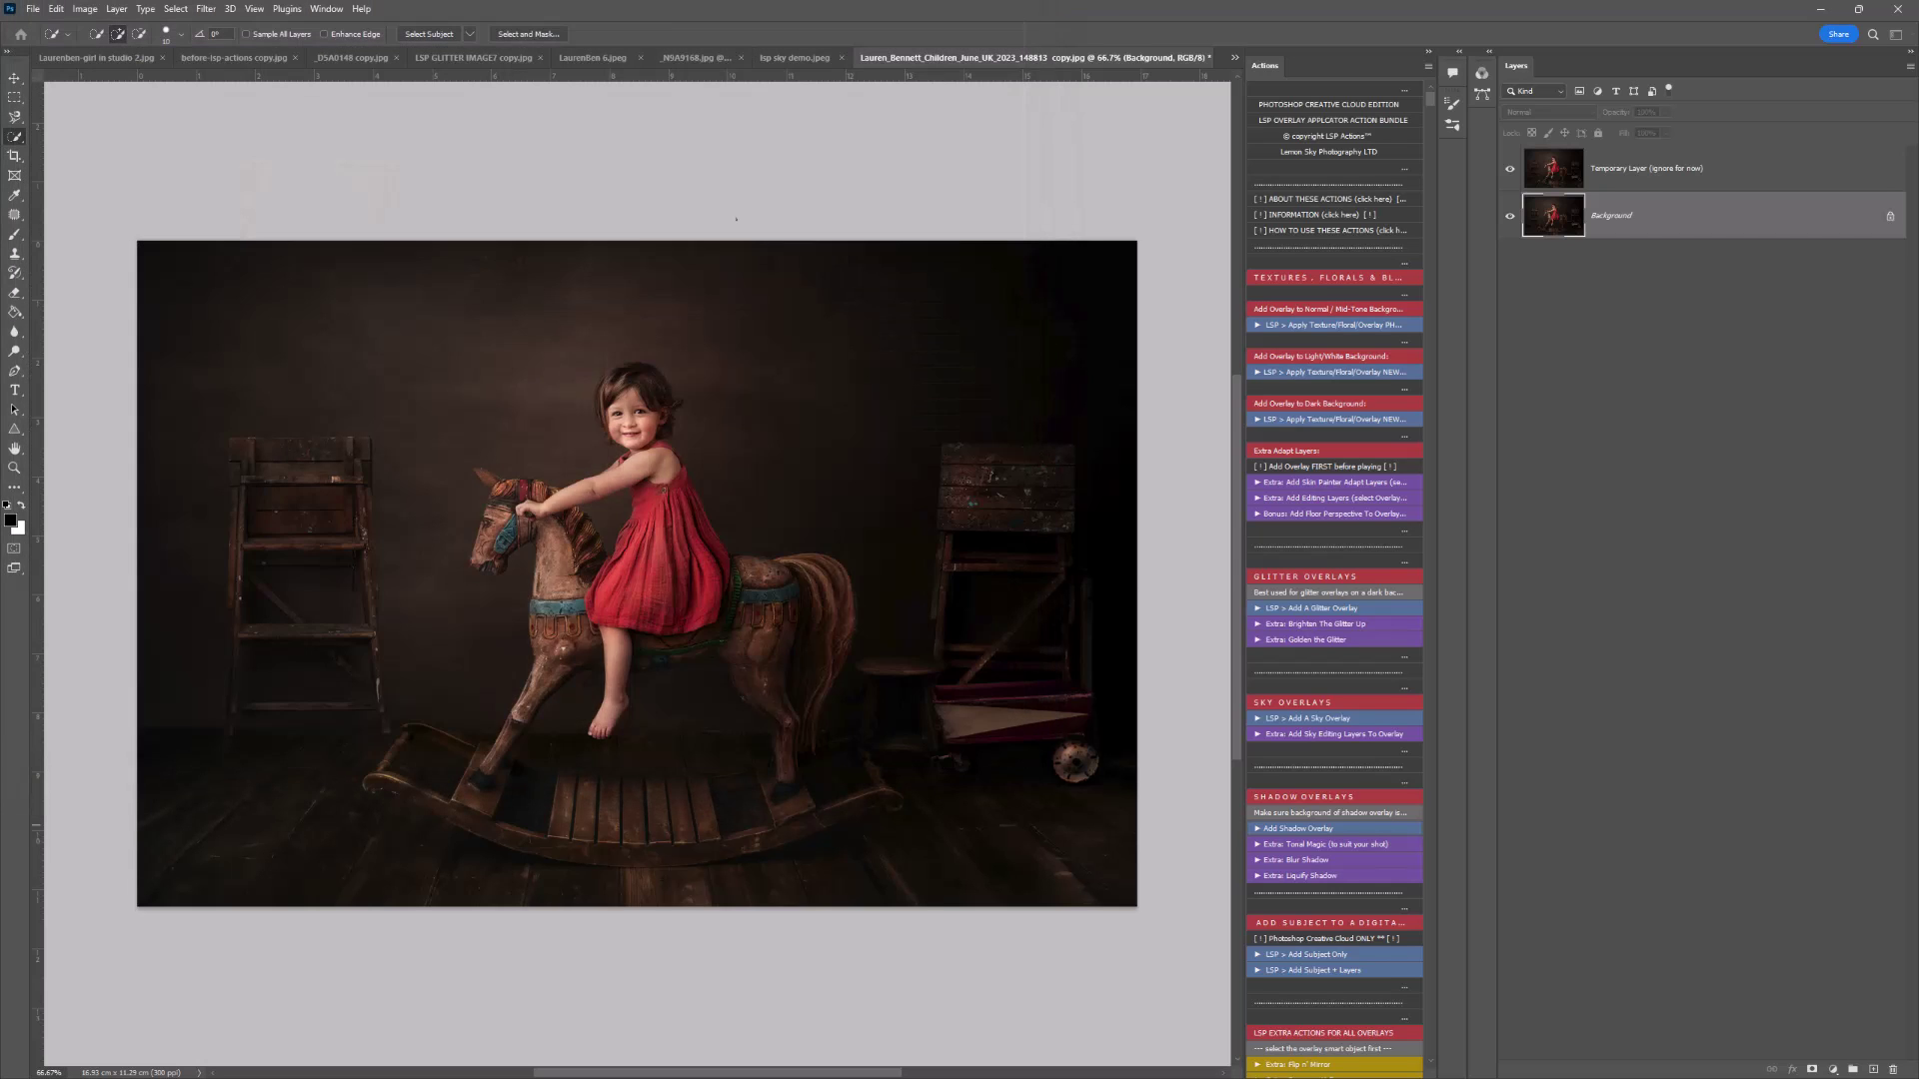
- Enlarge the window shadow overlay to about 53% scale, with its window light falling across the left side and the girl, and finish the action
drag(630, 556, 631, 500)
drag(643, 178, 648, 52)
drag(657, 432, 692, 574)
scroll(692, 574, down, 3)
drag(712, 721, 1010, 803)
drag(630, 735, 455, 679)
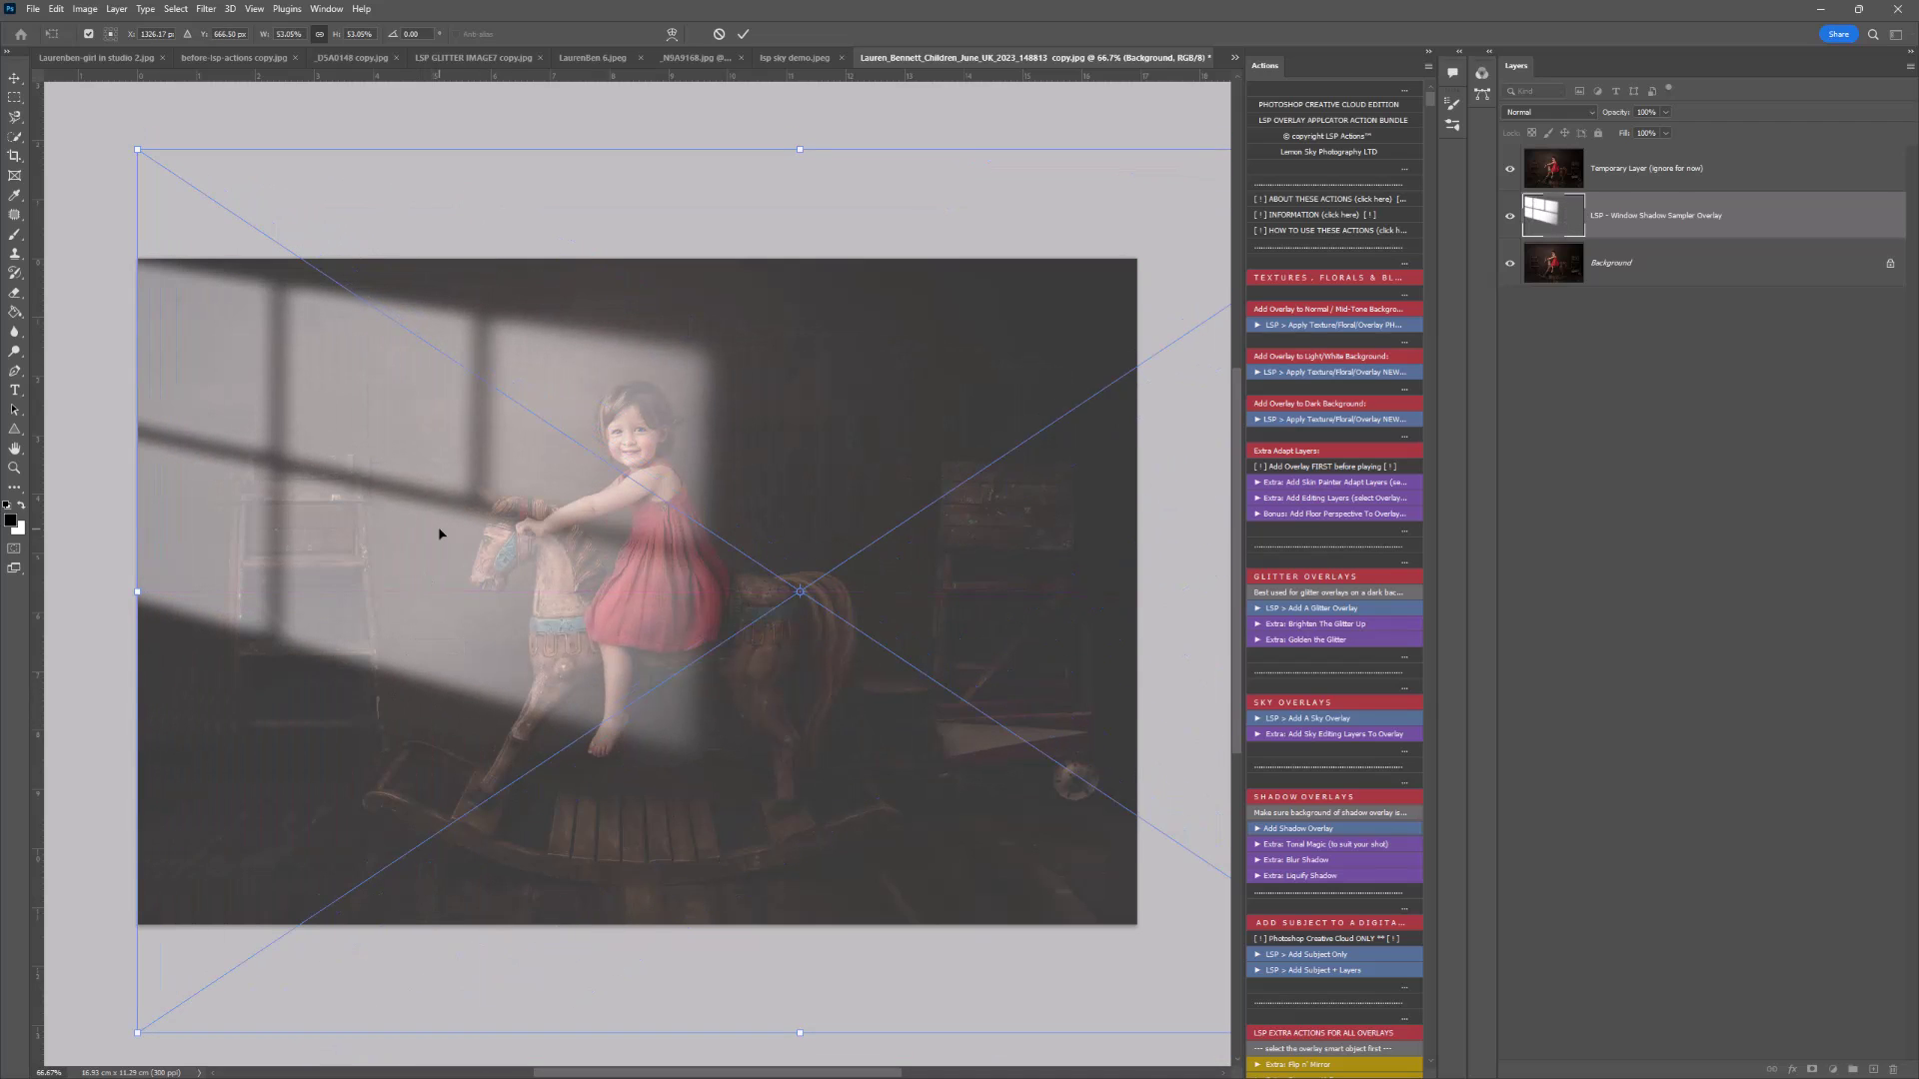
key(Return)
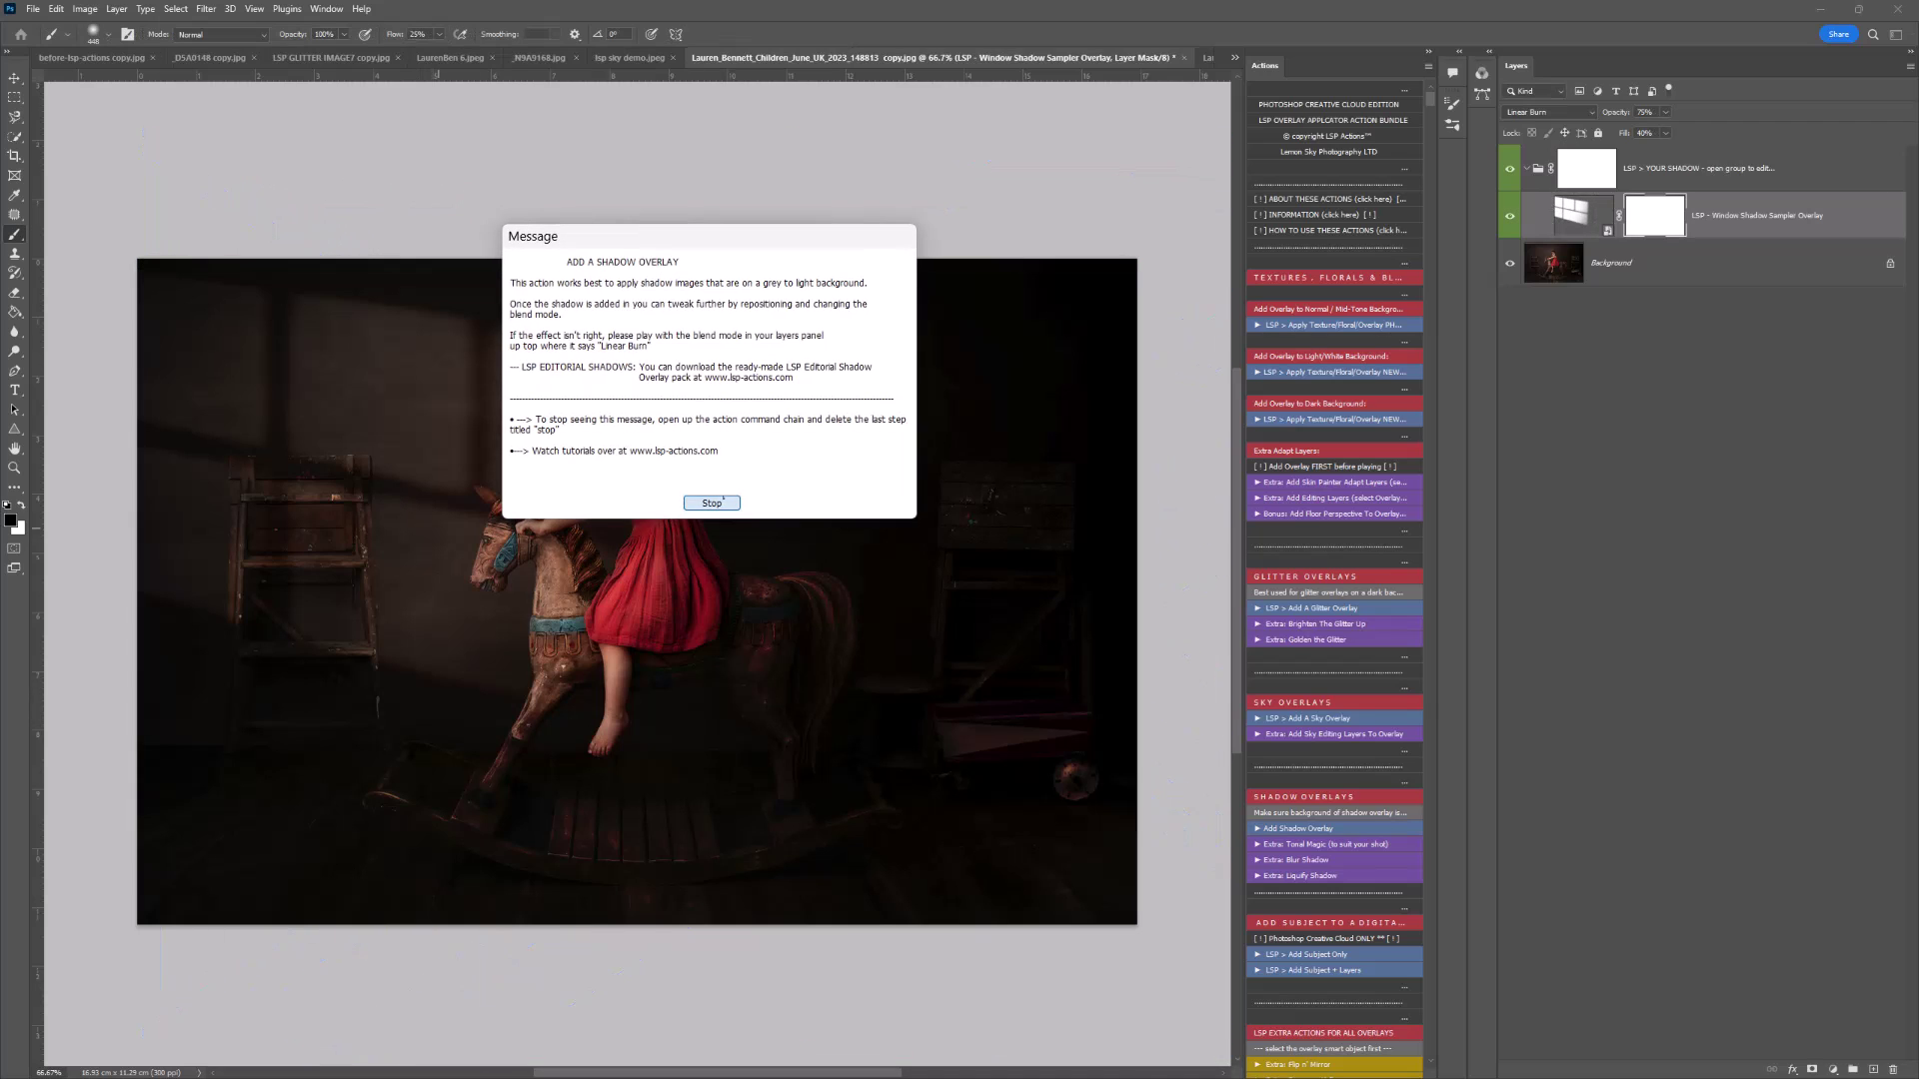
click(686, 503)
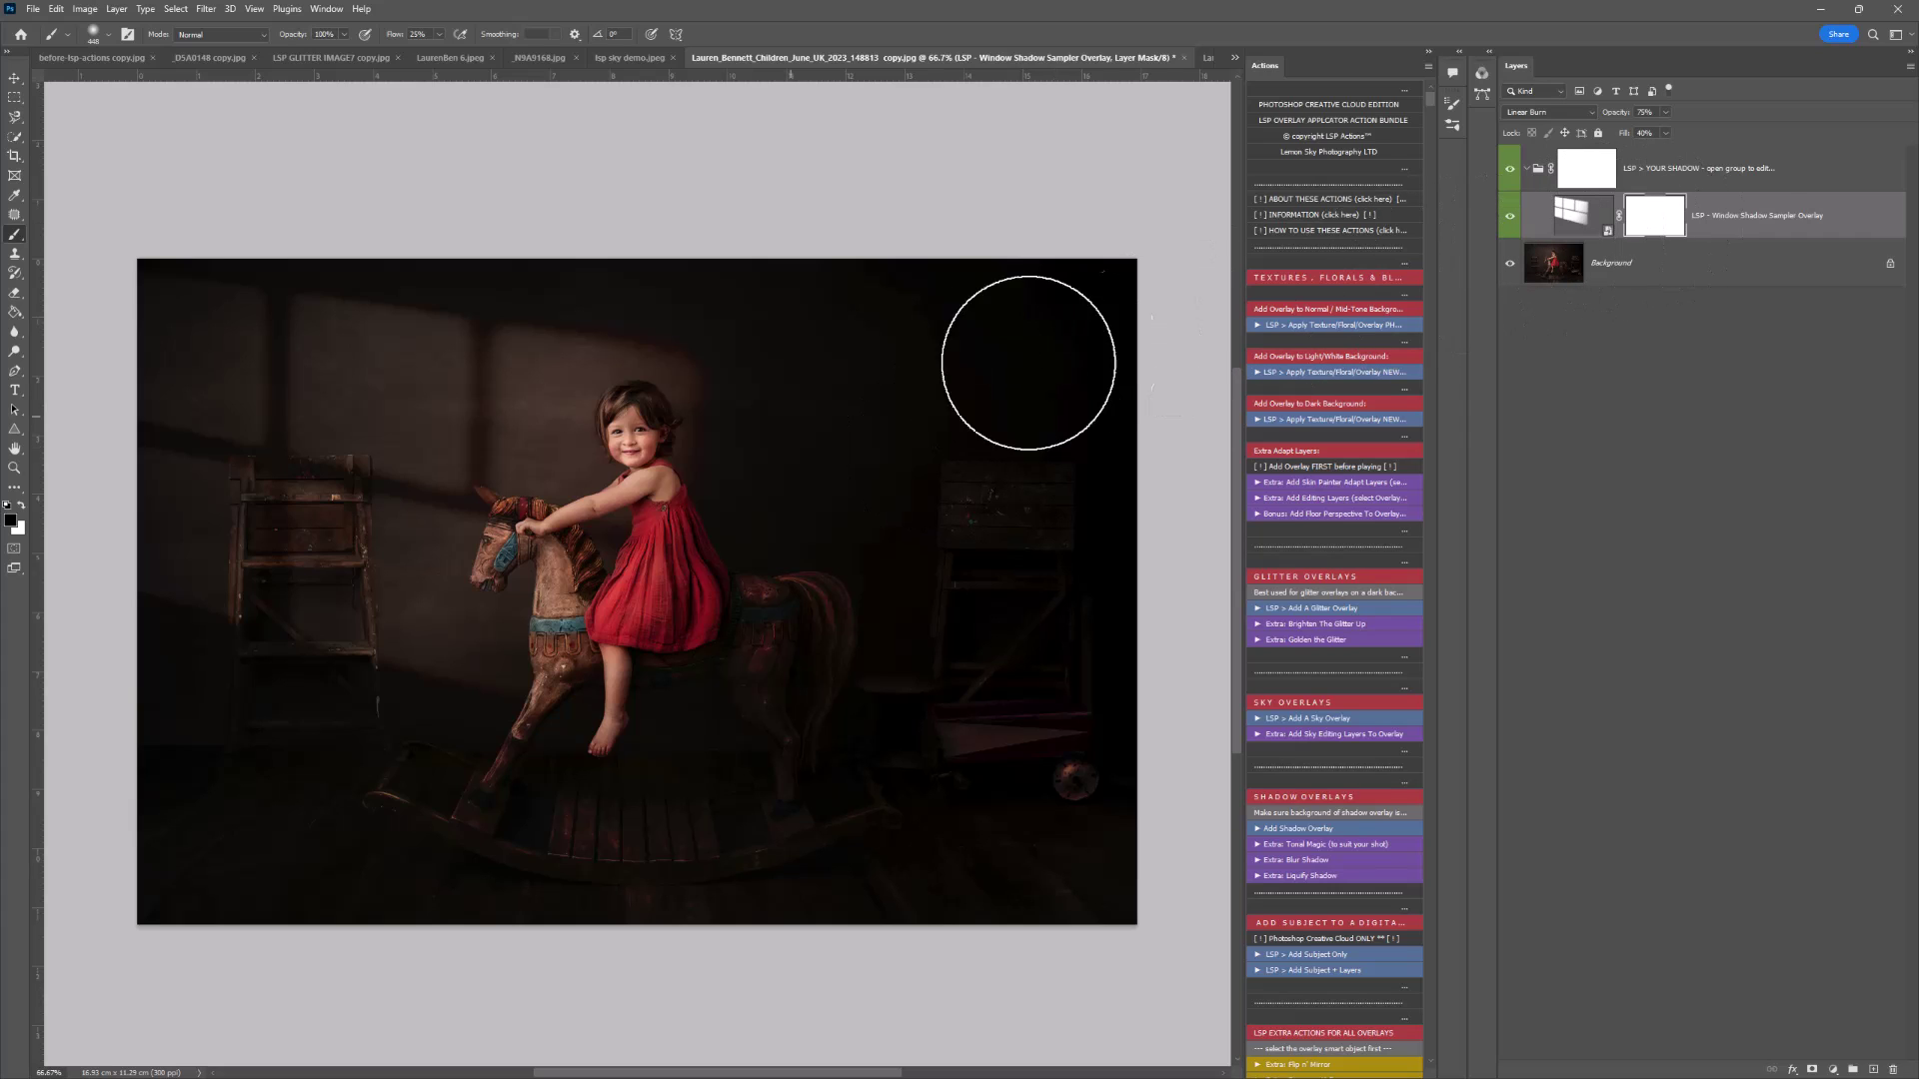
- Paint the overlay's mask in black with a soft 1000 px brush to lighten the shadow over the girl and surrounding backdrop
right_click(804, 420)
drag(955, 454, 960, 454)
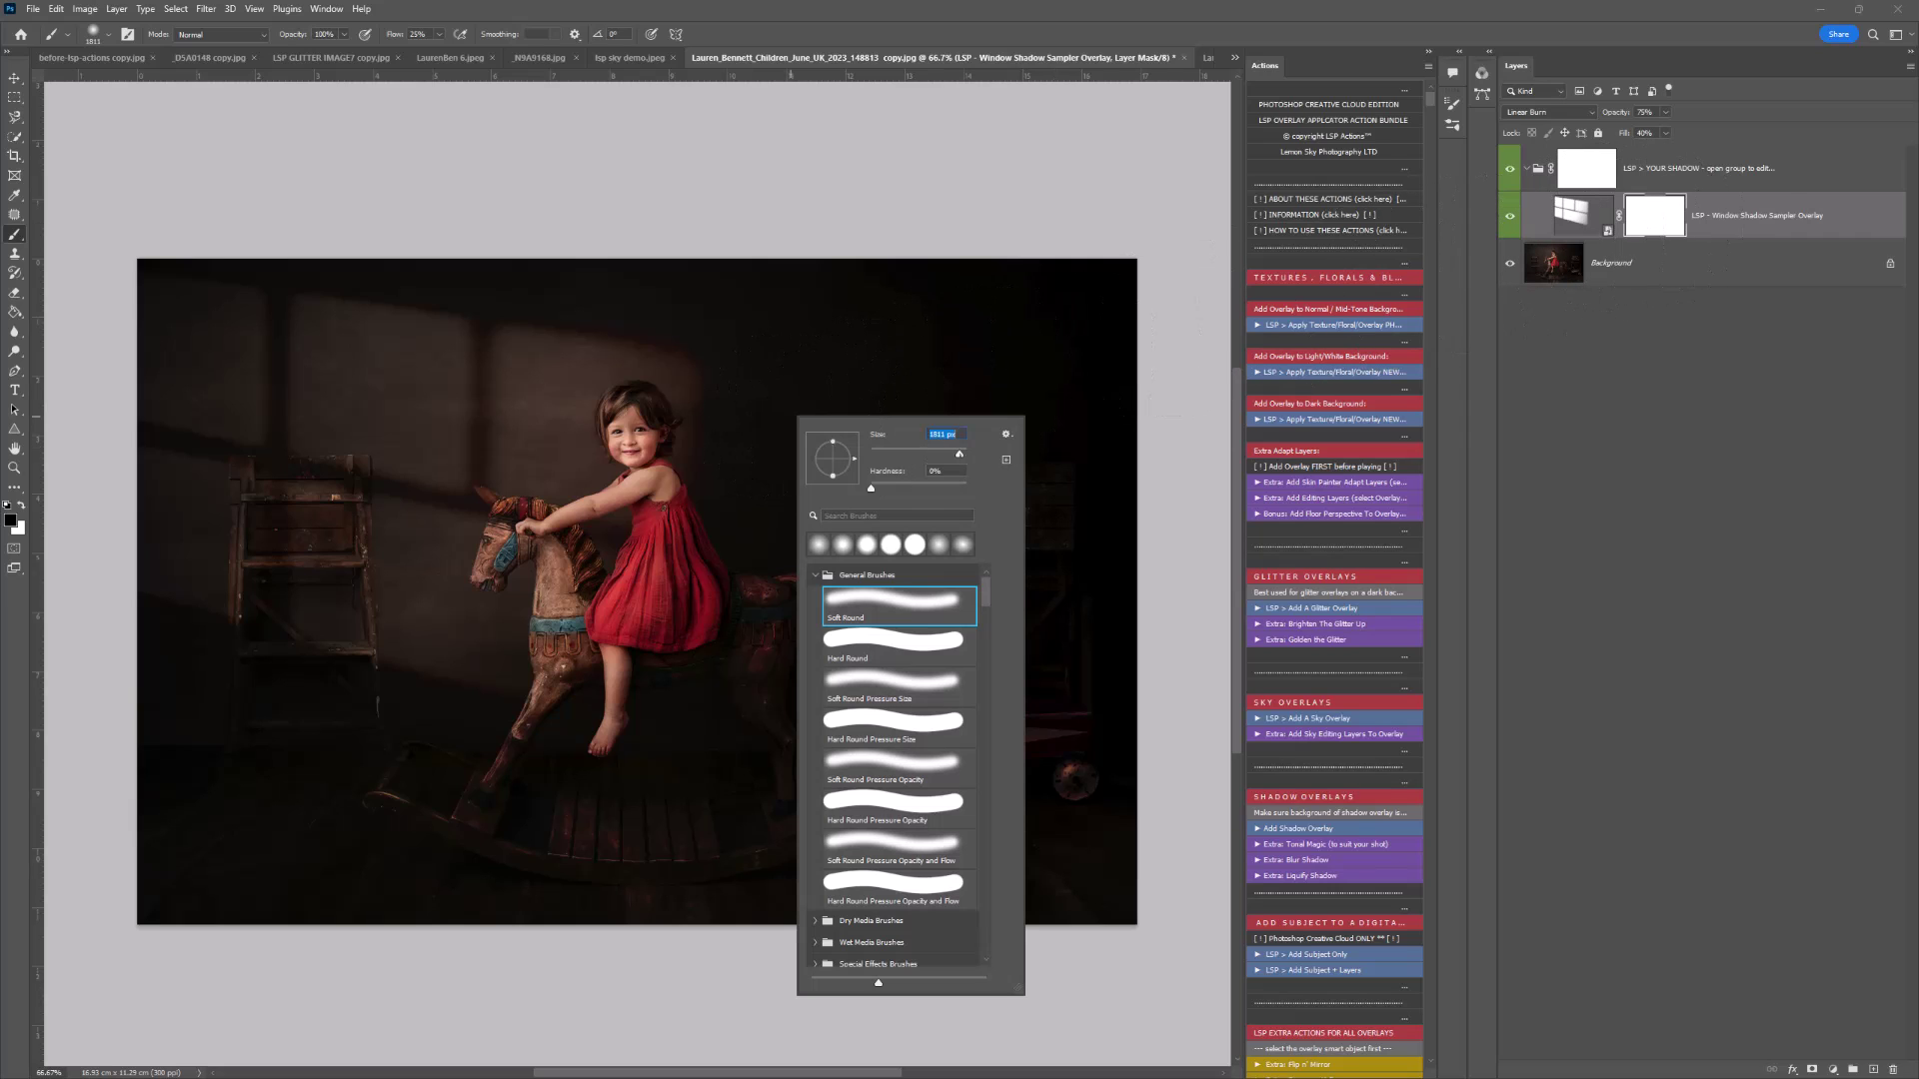
click(722, 569)
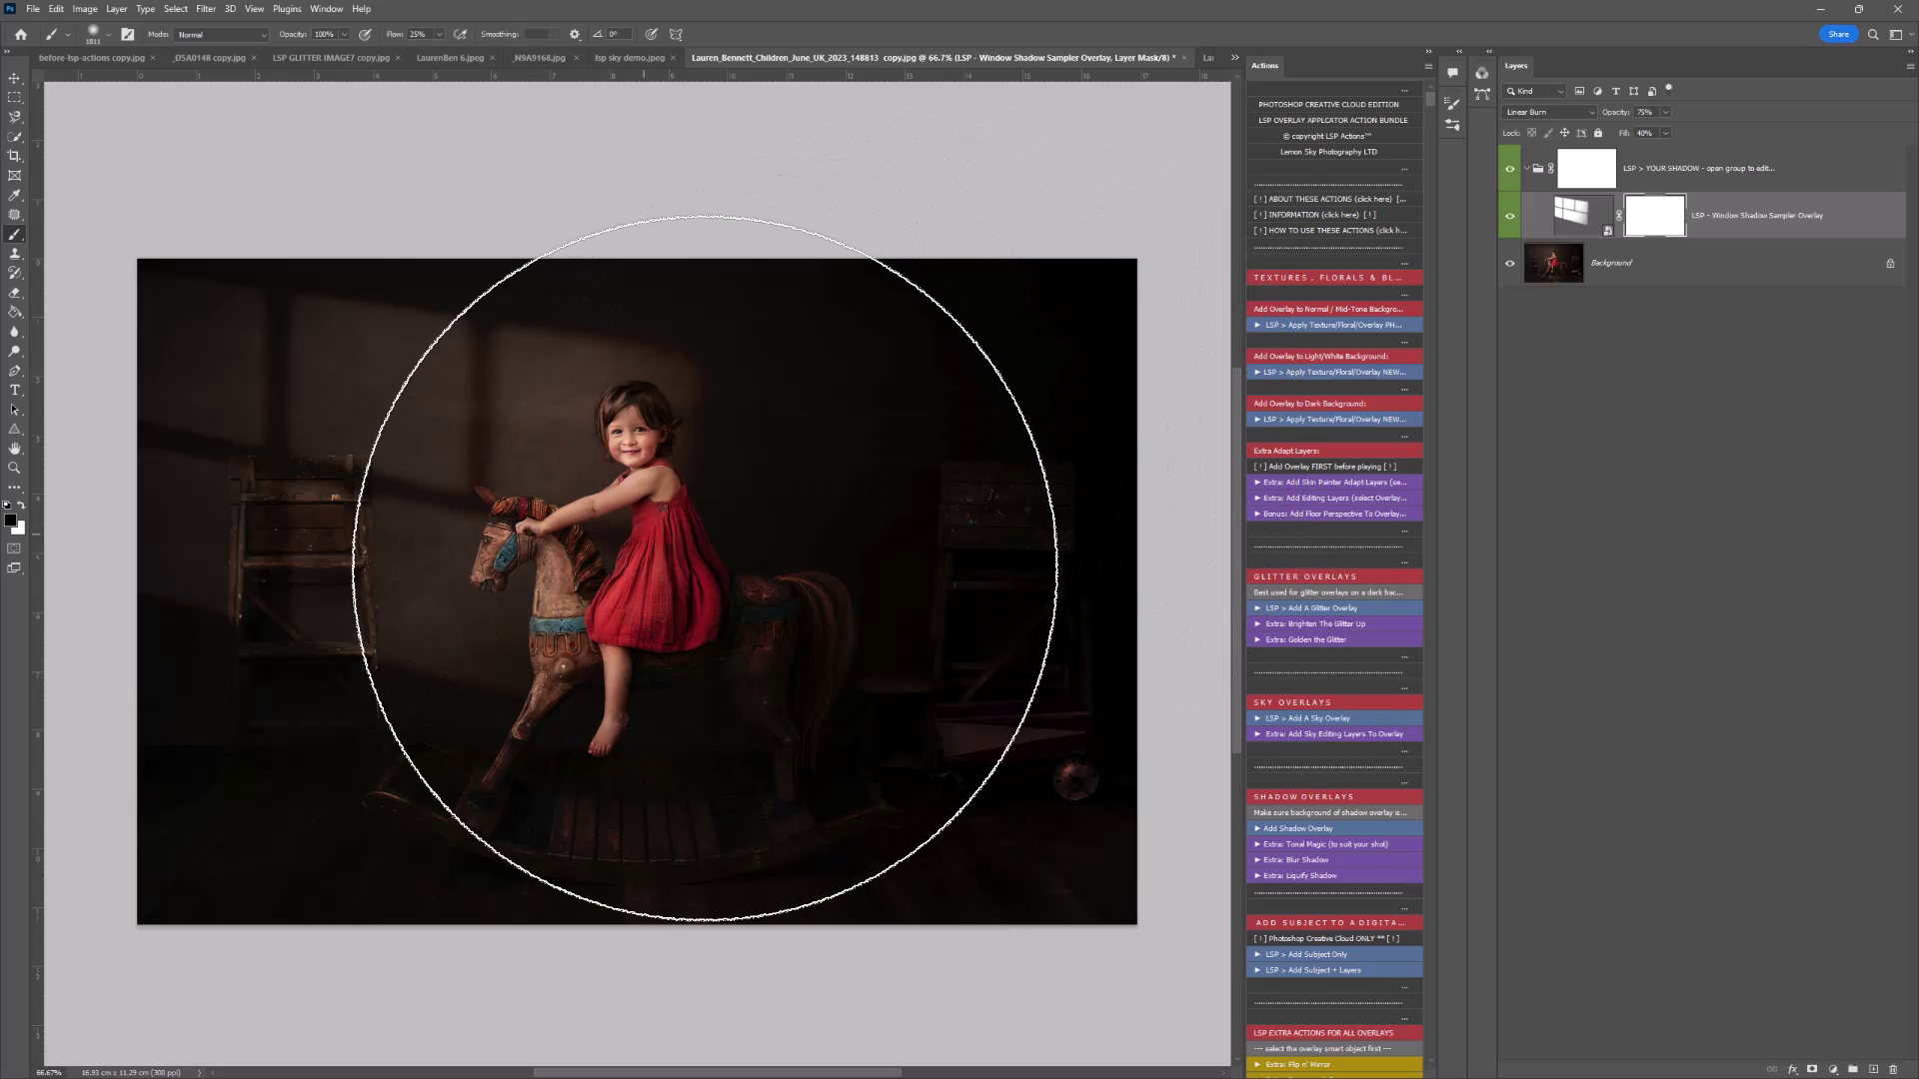
key(bracketleft)
click(768, 487)
click(700, 442)
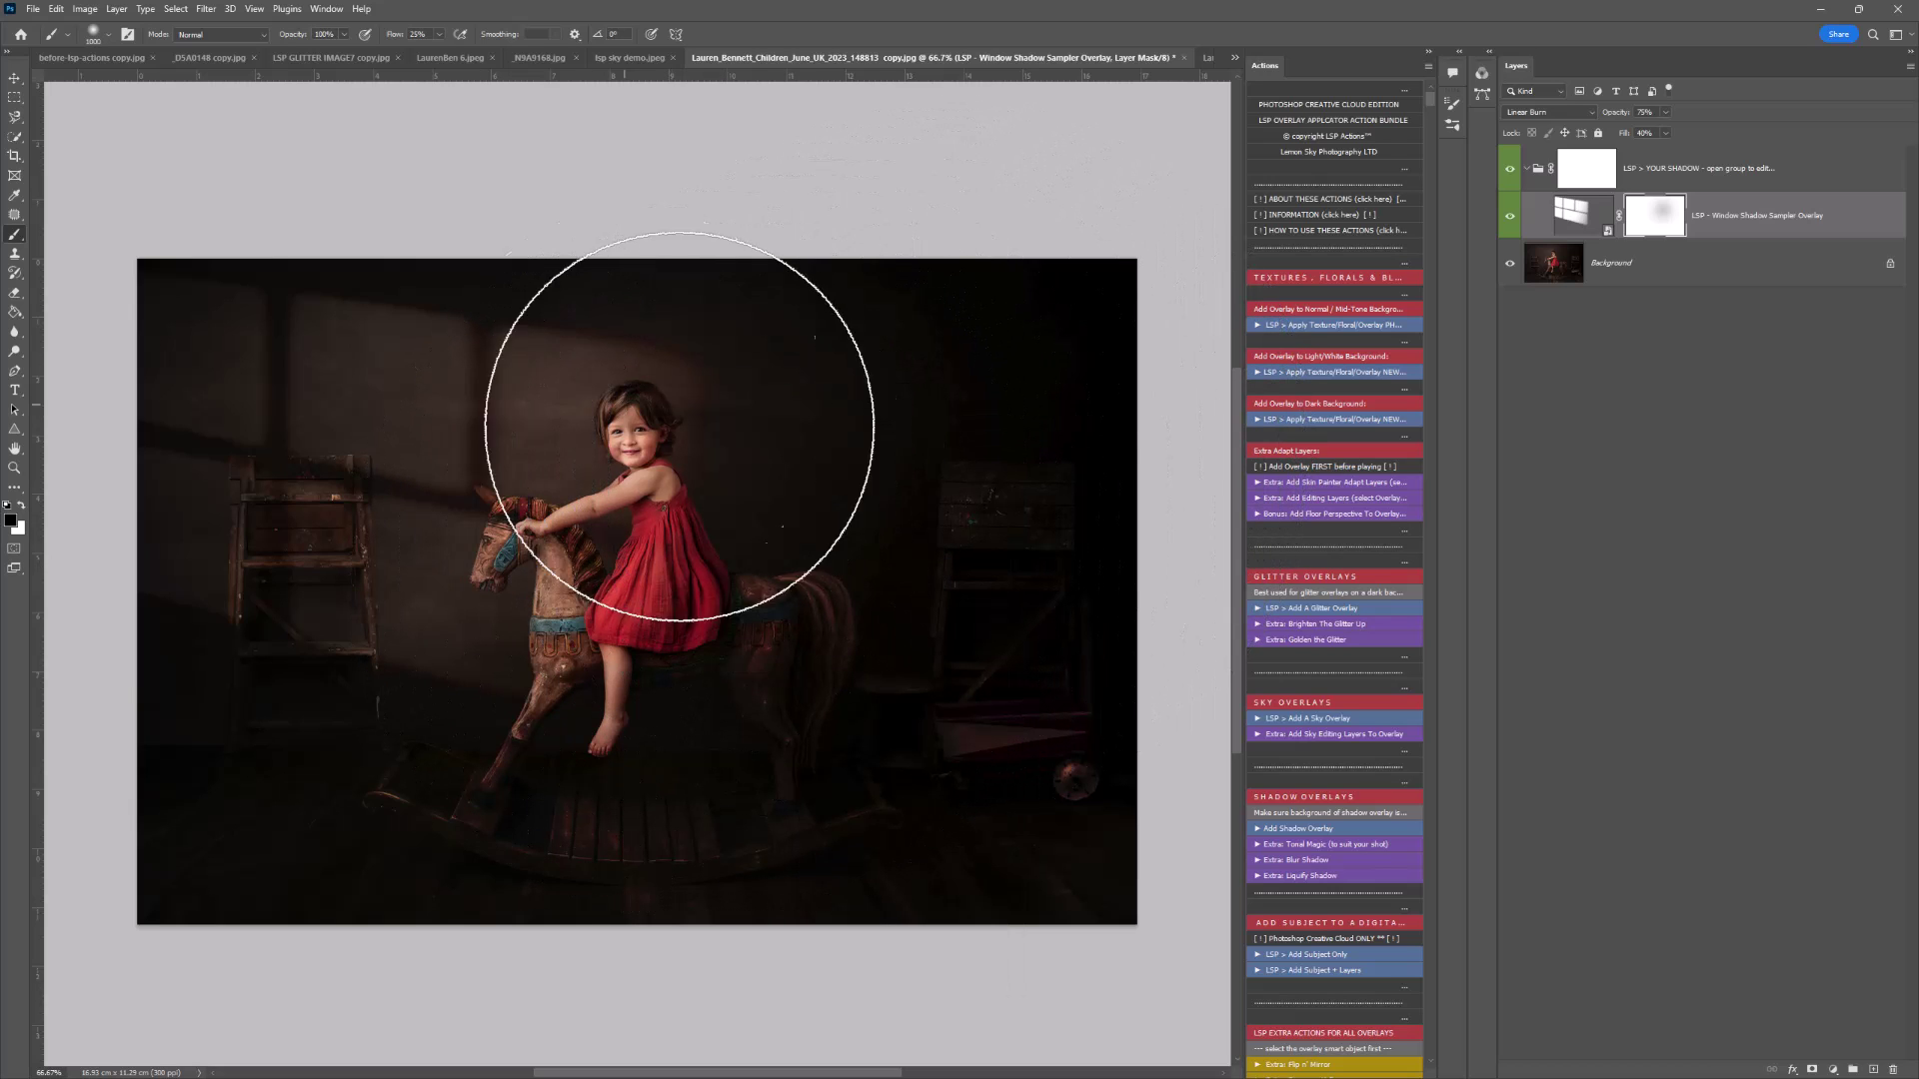
click(509, 340)
click(475, 314)
mouse_move(923, 463)
mouse_down()
mouse_move(1033, 468)
mouse_move(848, 606)
mouse_move(958, 592)
mouse_move(957, 700)
mouse_move(716, 782)
mouse_move(218, 801)
mouse_move(198, 741)
mouse_move(247, 618)
mouse_move(342, 480)
mouse_move(334, 288)
mouse_move(527, 257)
mouse_up()
- Compare the window shadow overlay at different opacities and set its opacity to 78%
click(1666, 112)
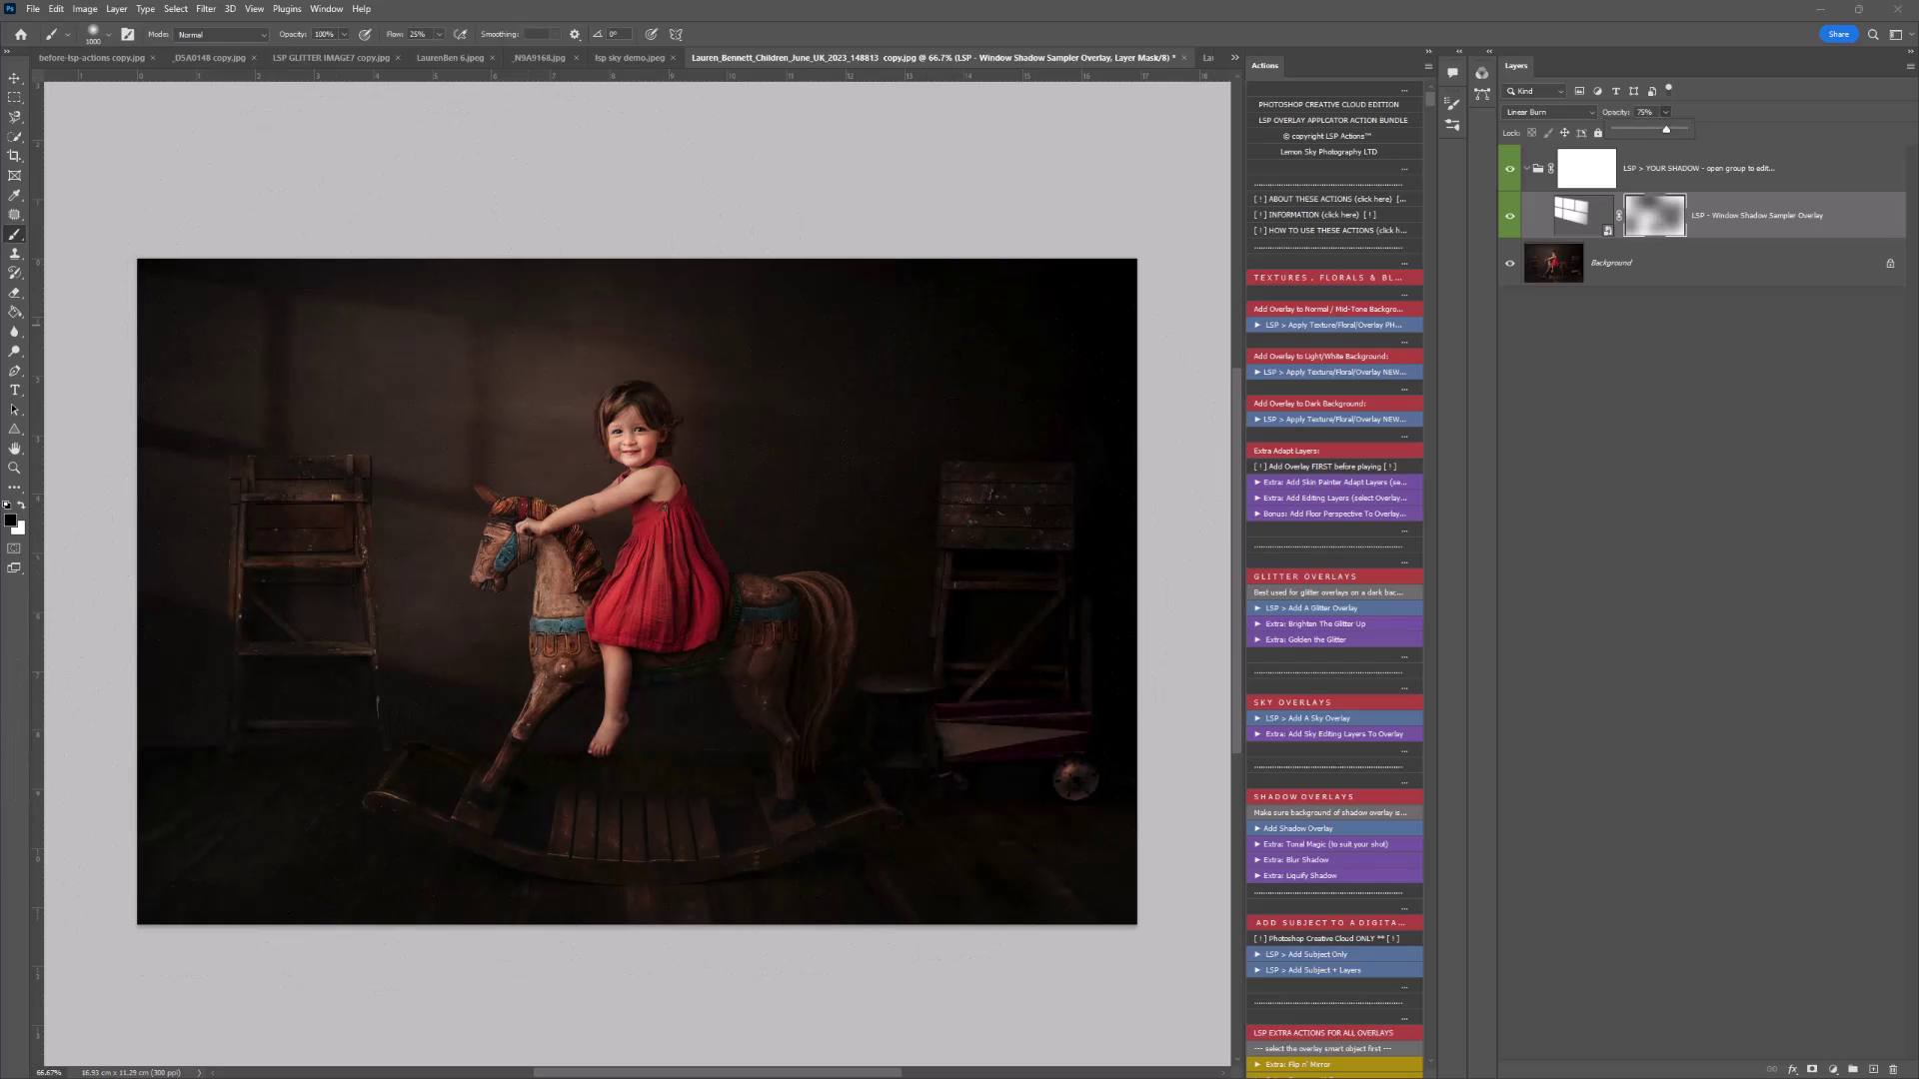
drag(1668, 130, 1614, 130)
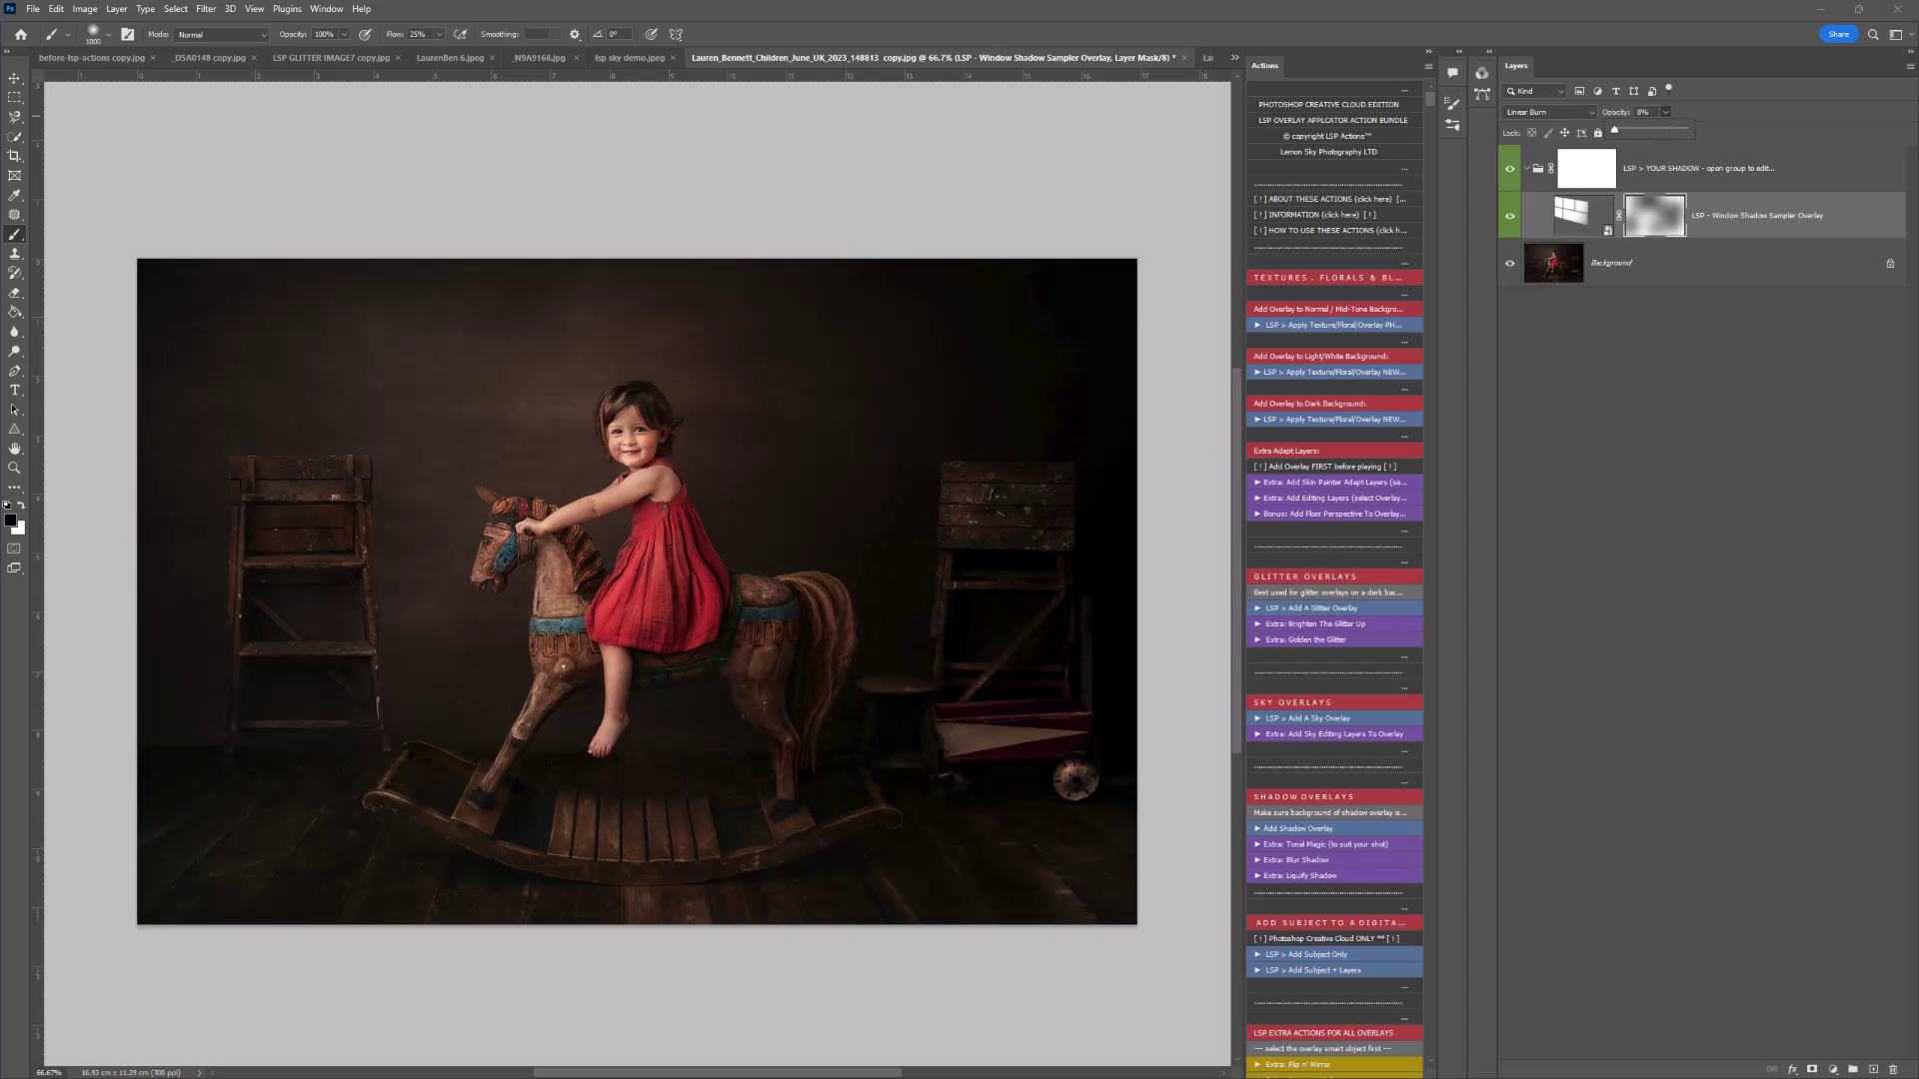
drag(1646, 130, 1651, 130)
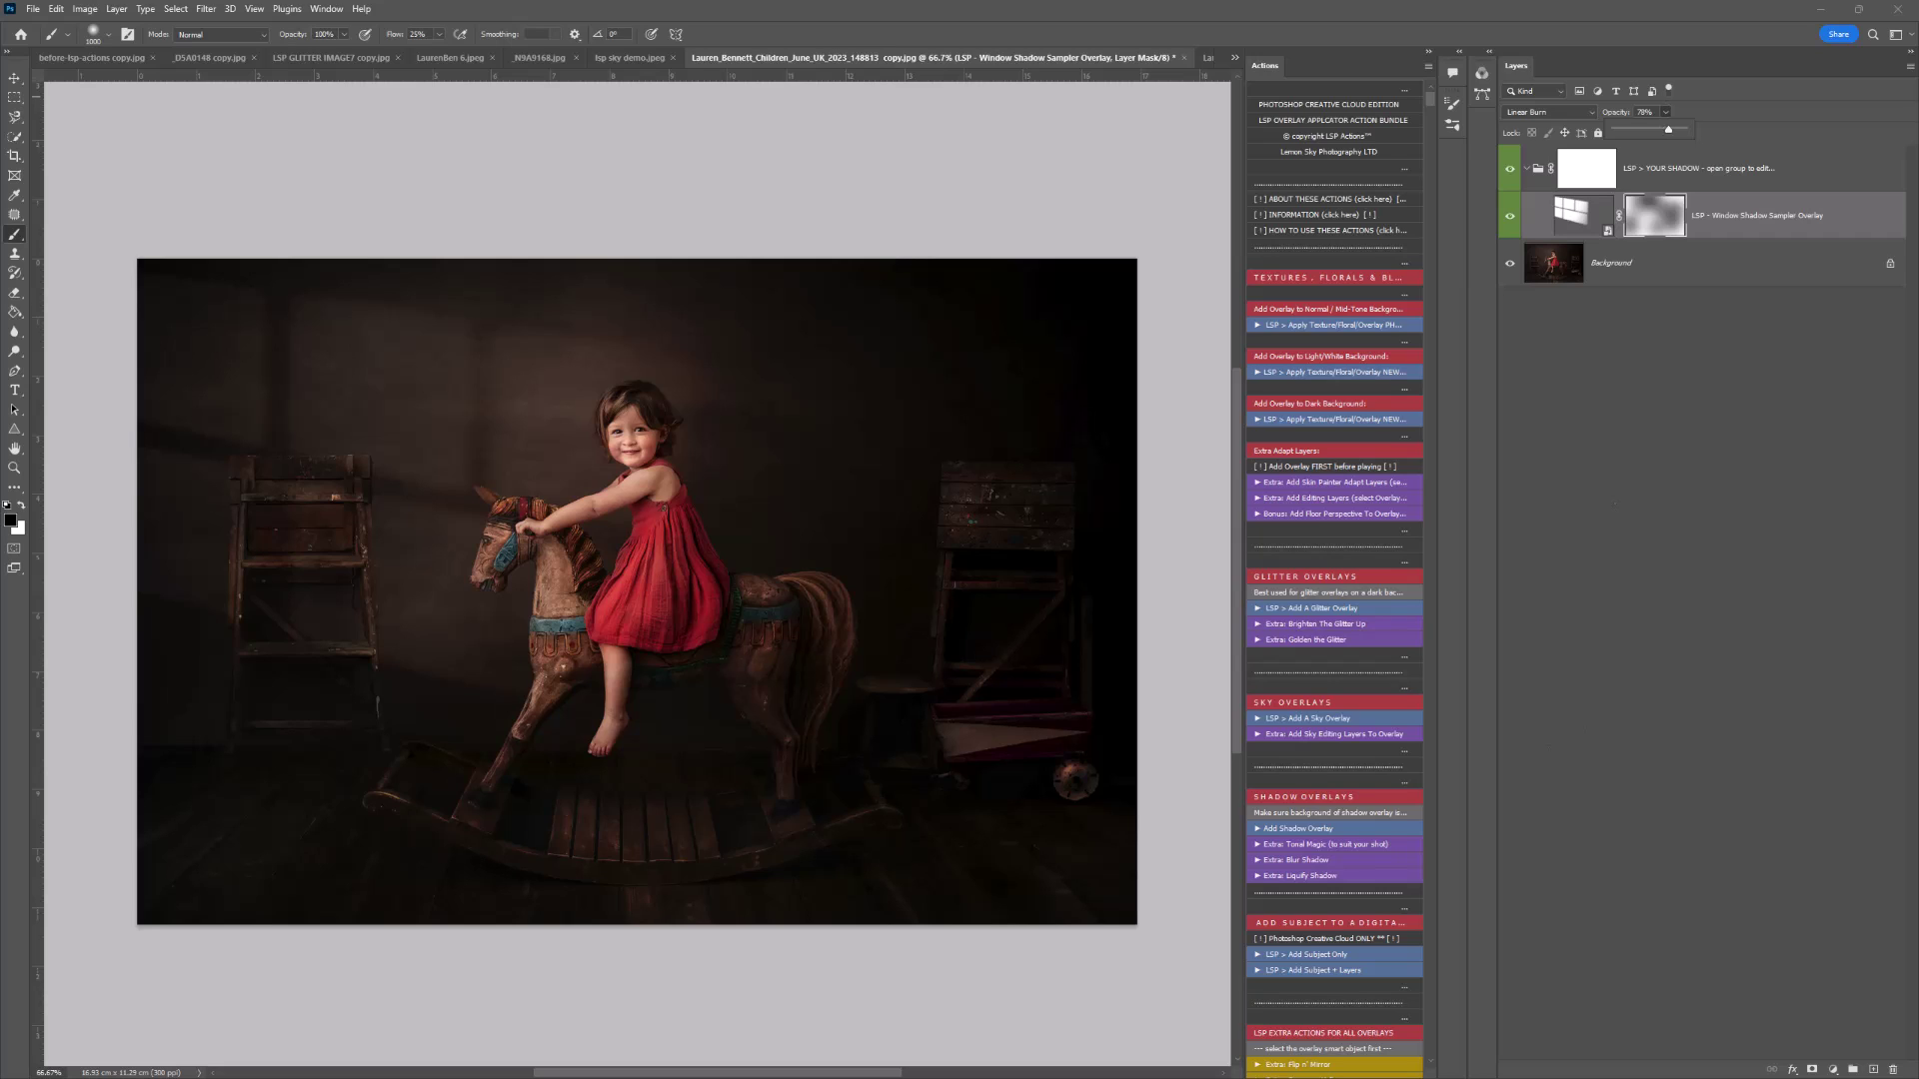
- Run the Tonal Magic action, then apply the Blur Shadow action to the window shadow overlay layer
click(1313, 845)
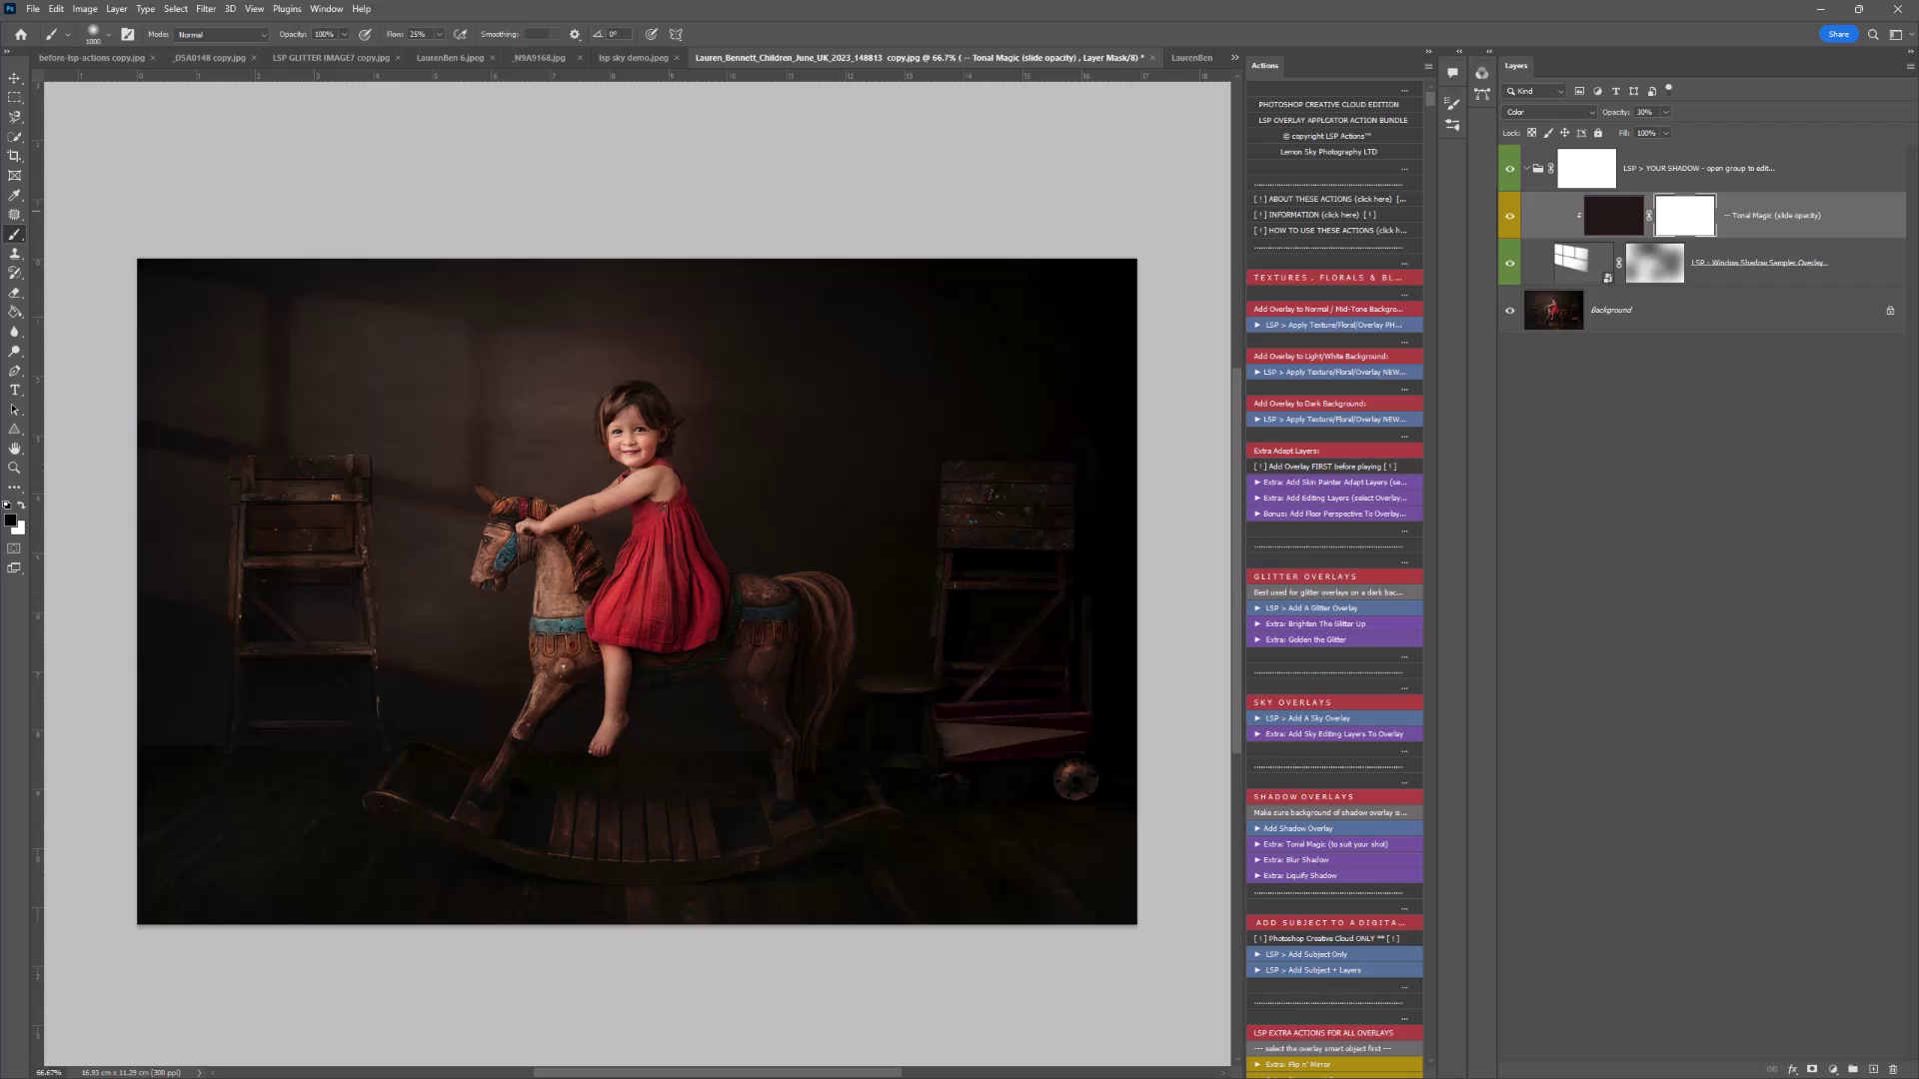
click(1585, 262)
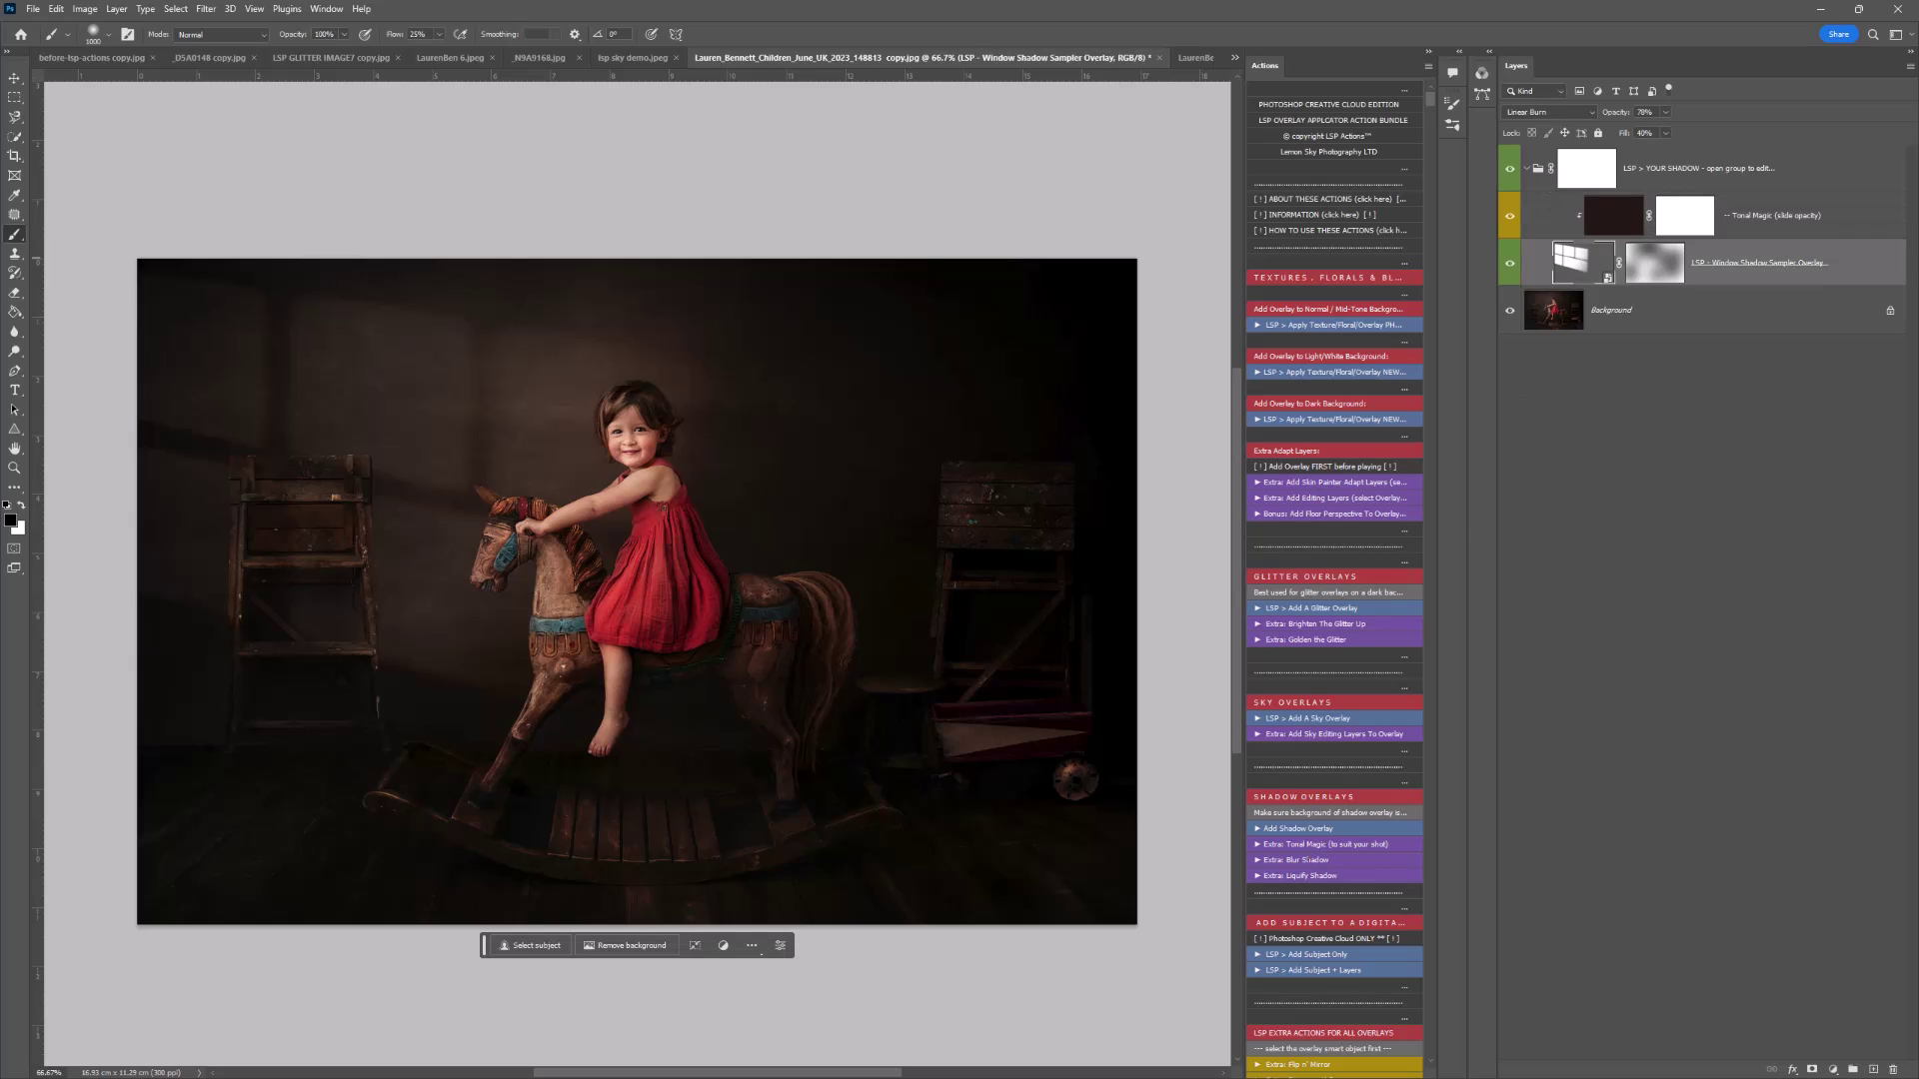
click(1308, 860)
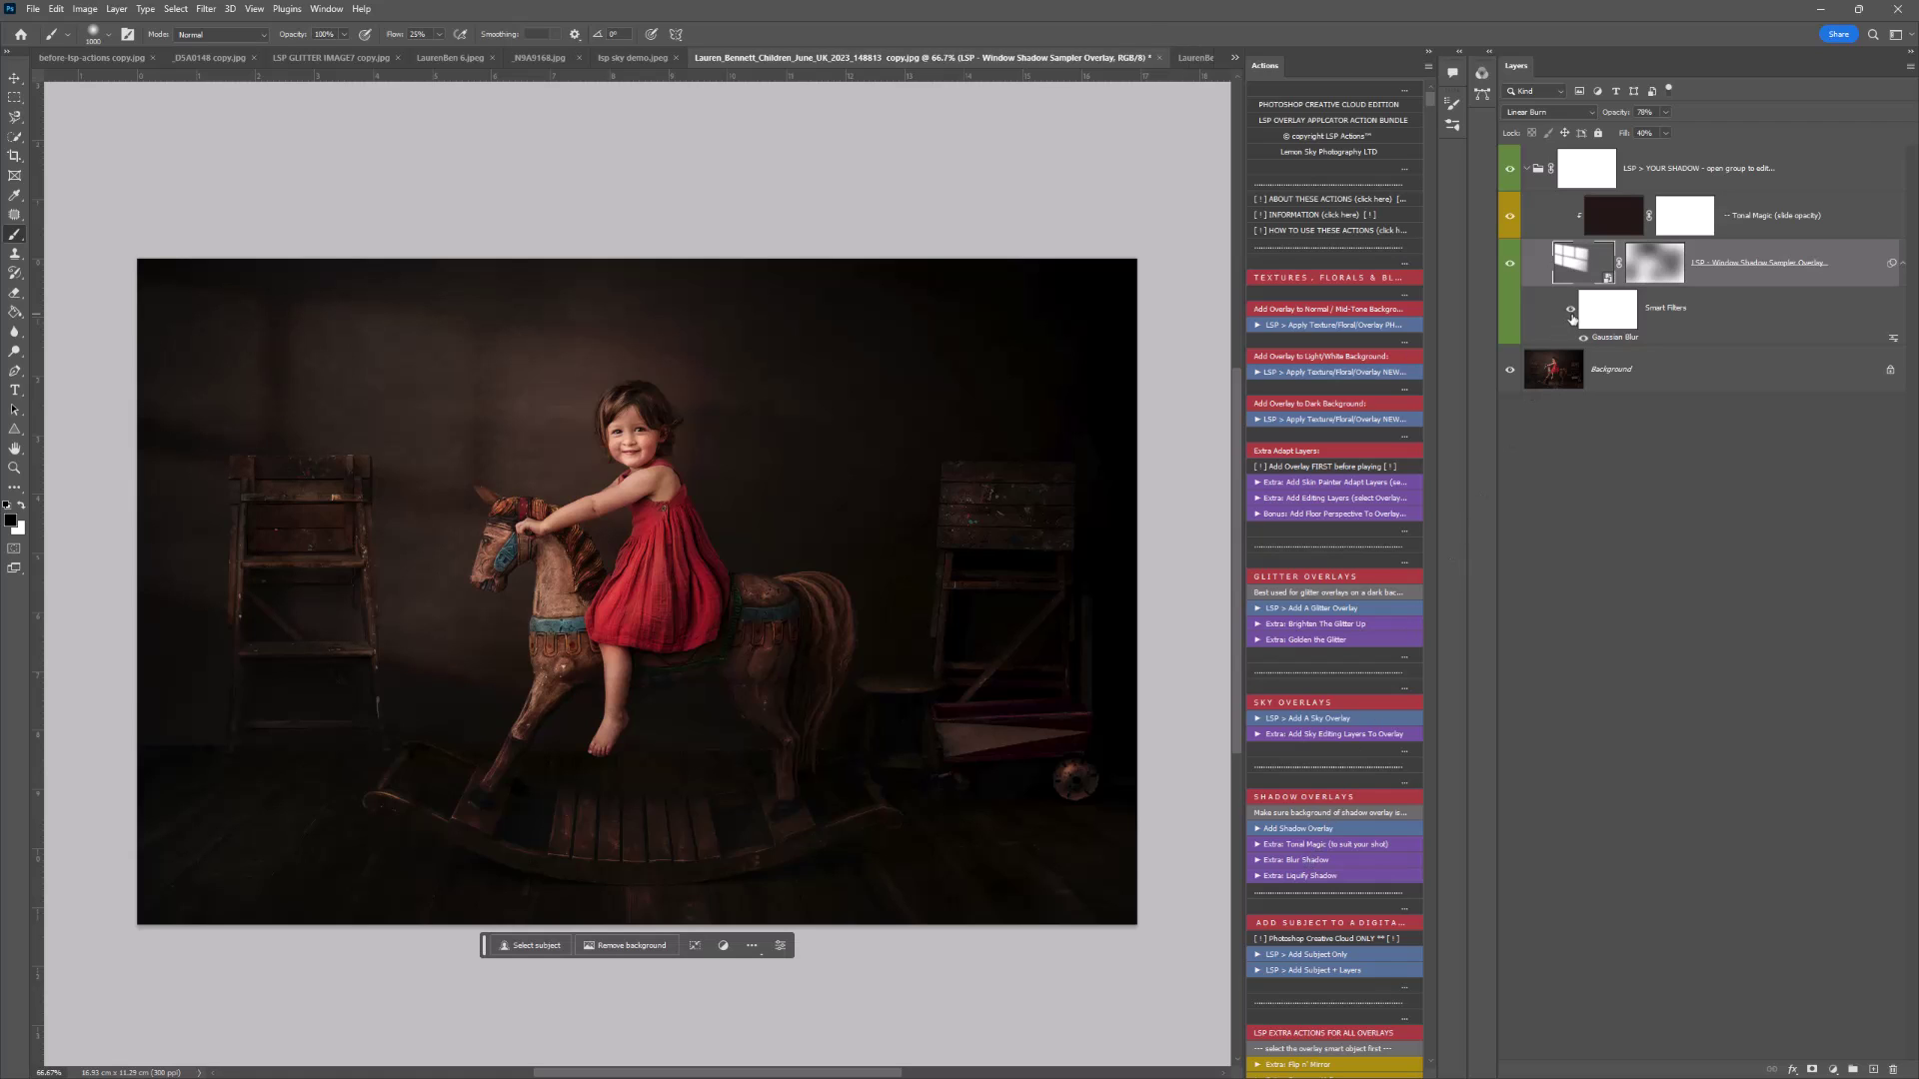
- Set the shadow overlay's Gaussian Blur smart filter radius to 6.6 pixels
double_click(1612, 340)
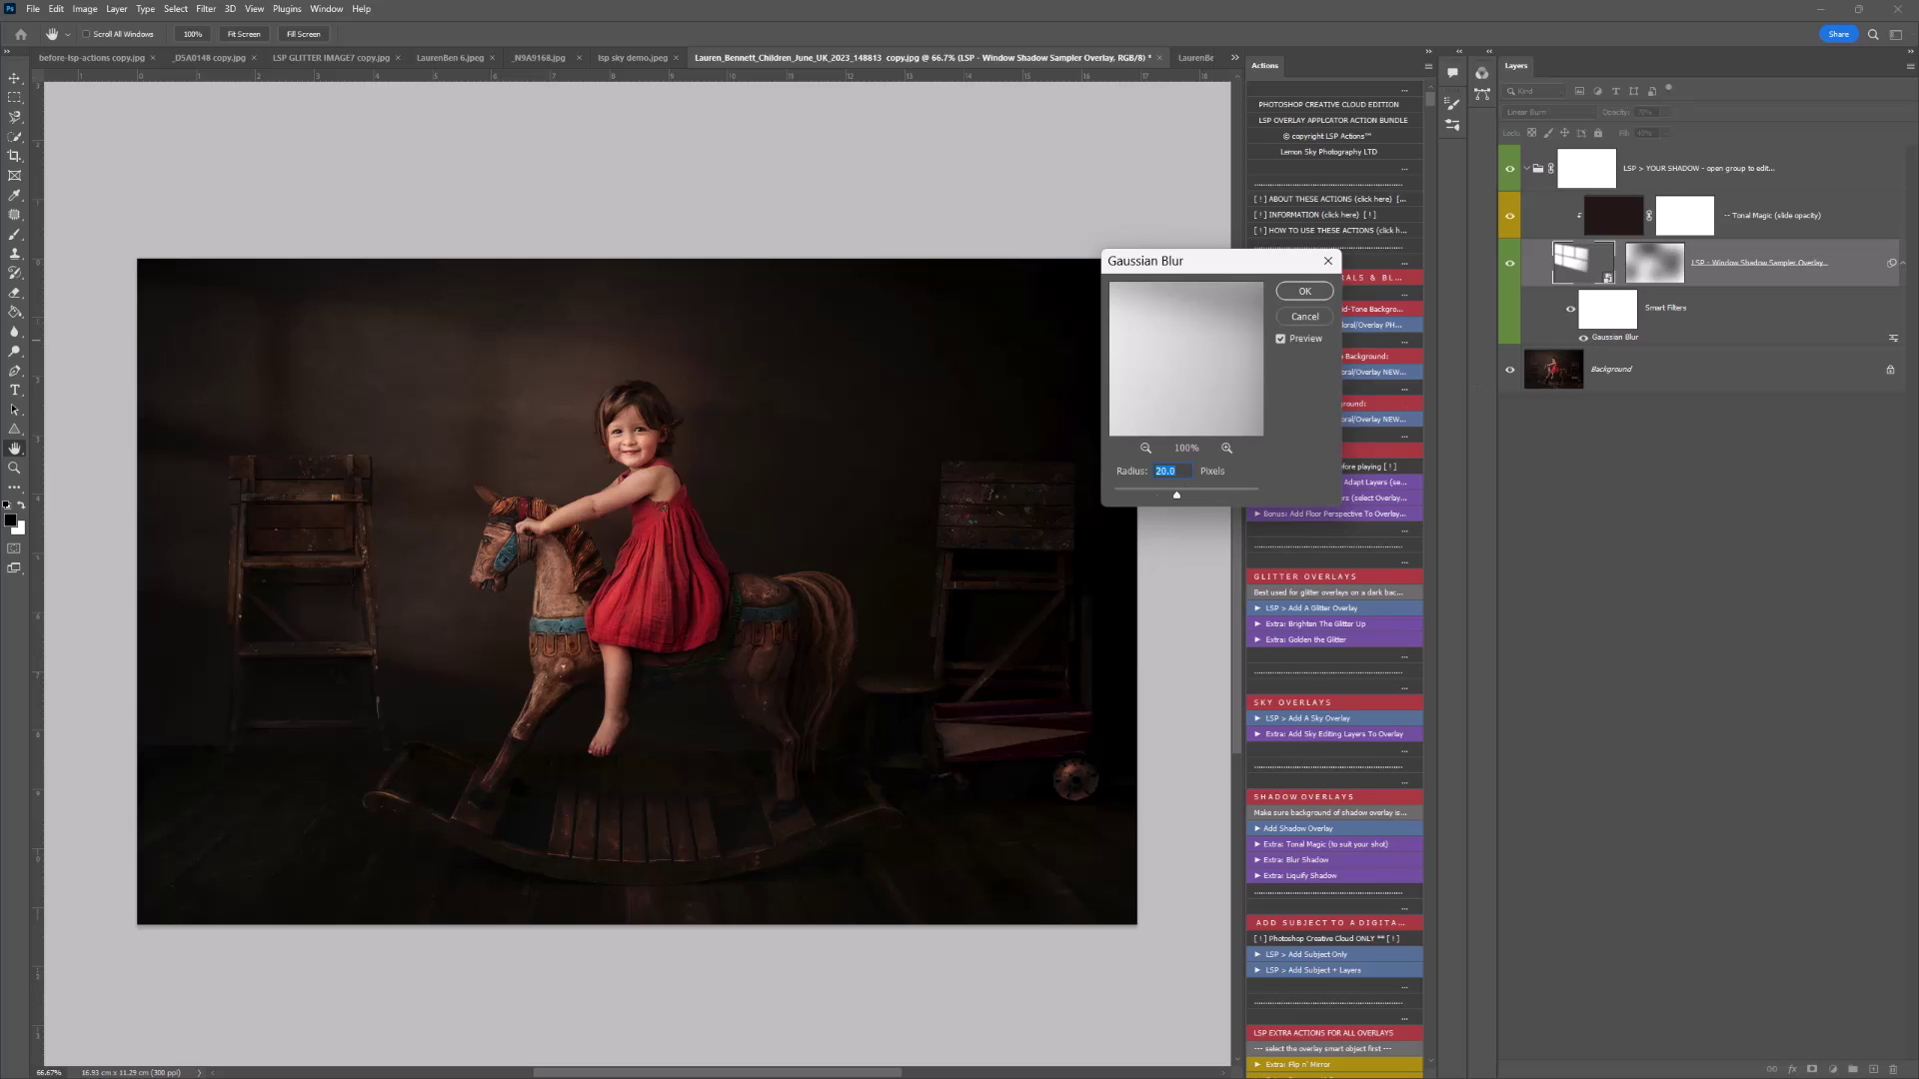
drag(1176, 494, 1159, 494)
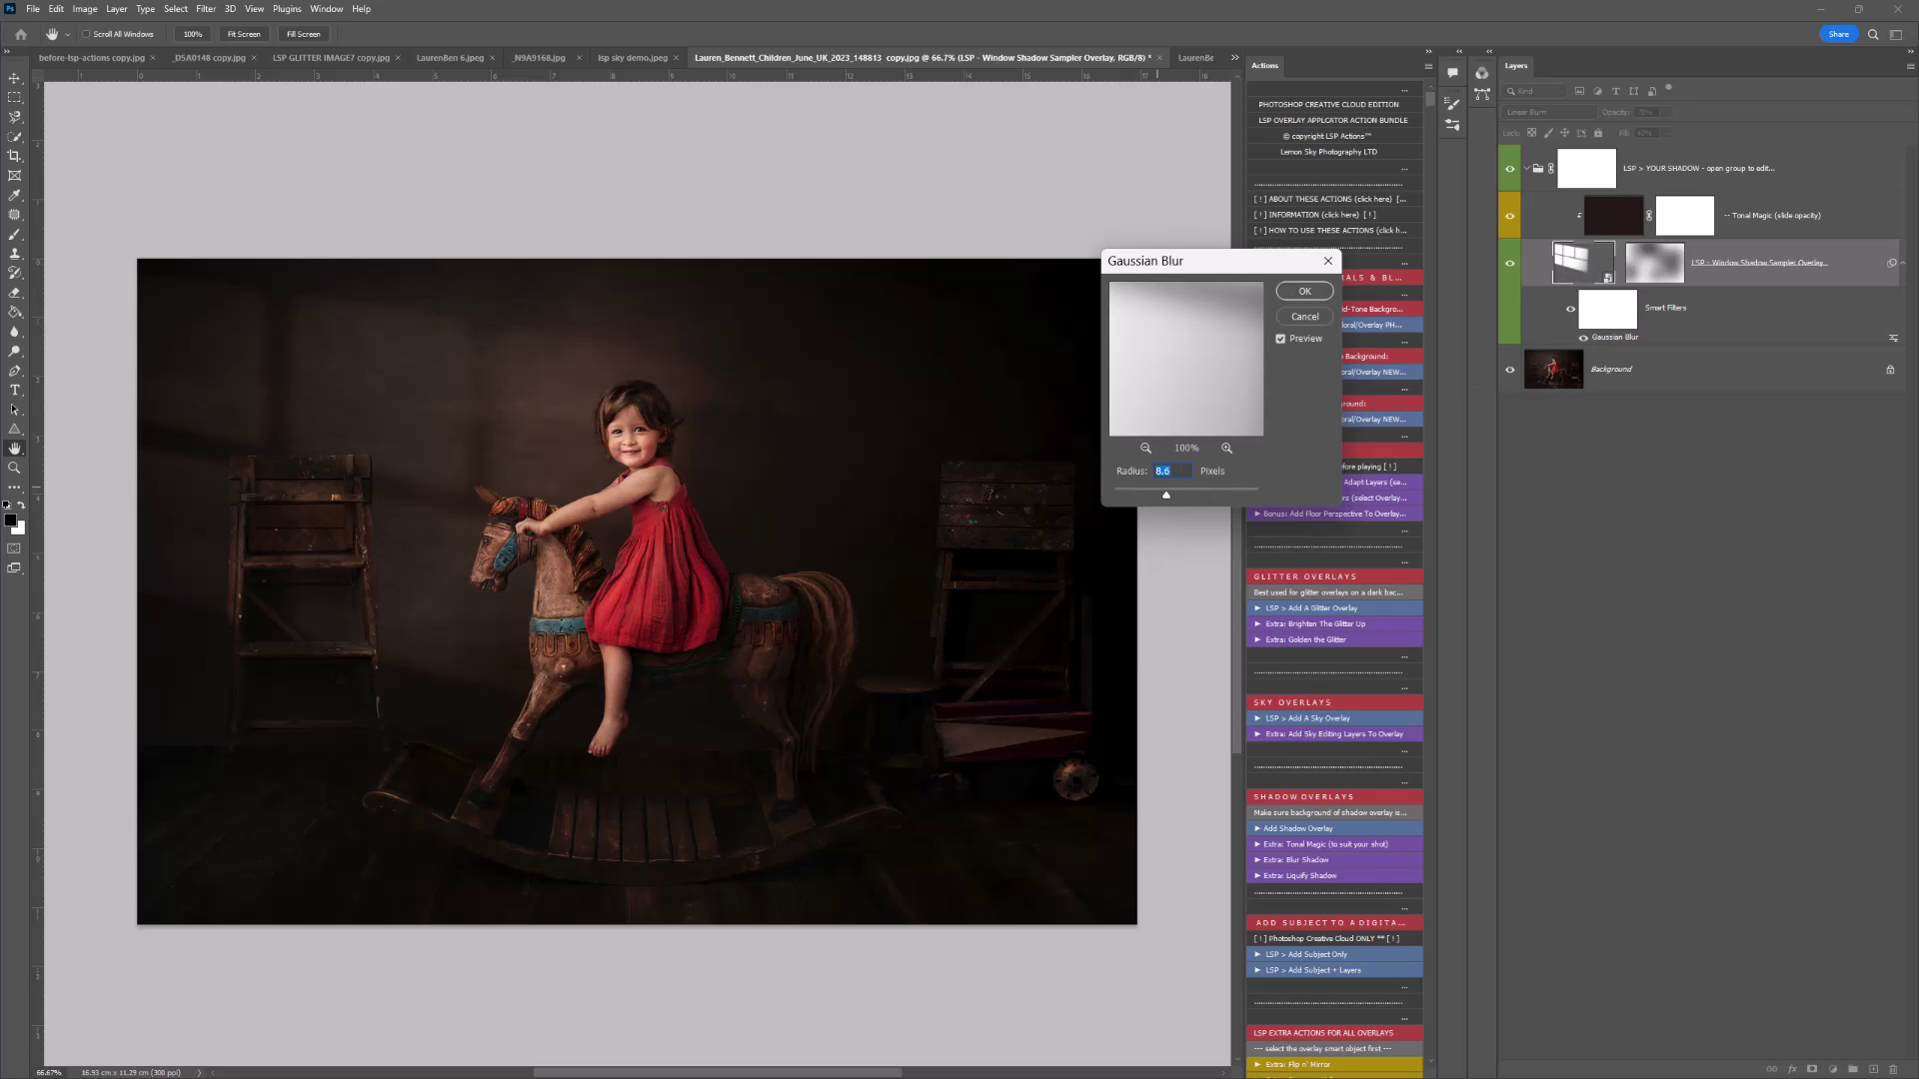
key(Return)
key(b)
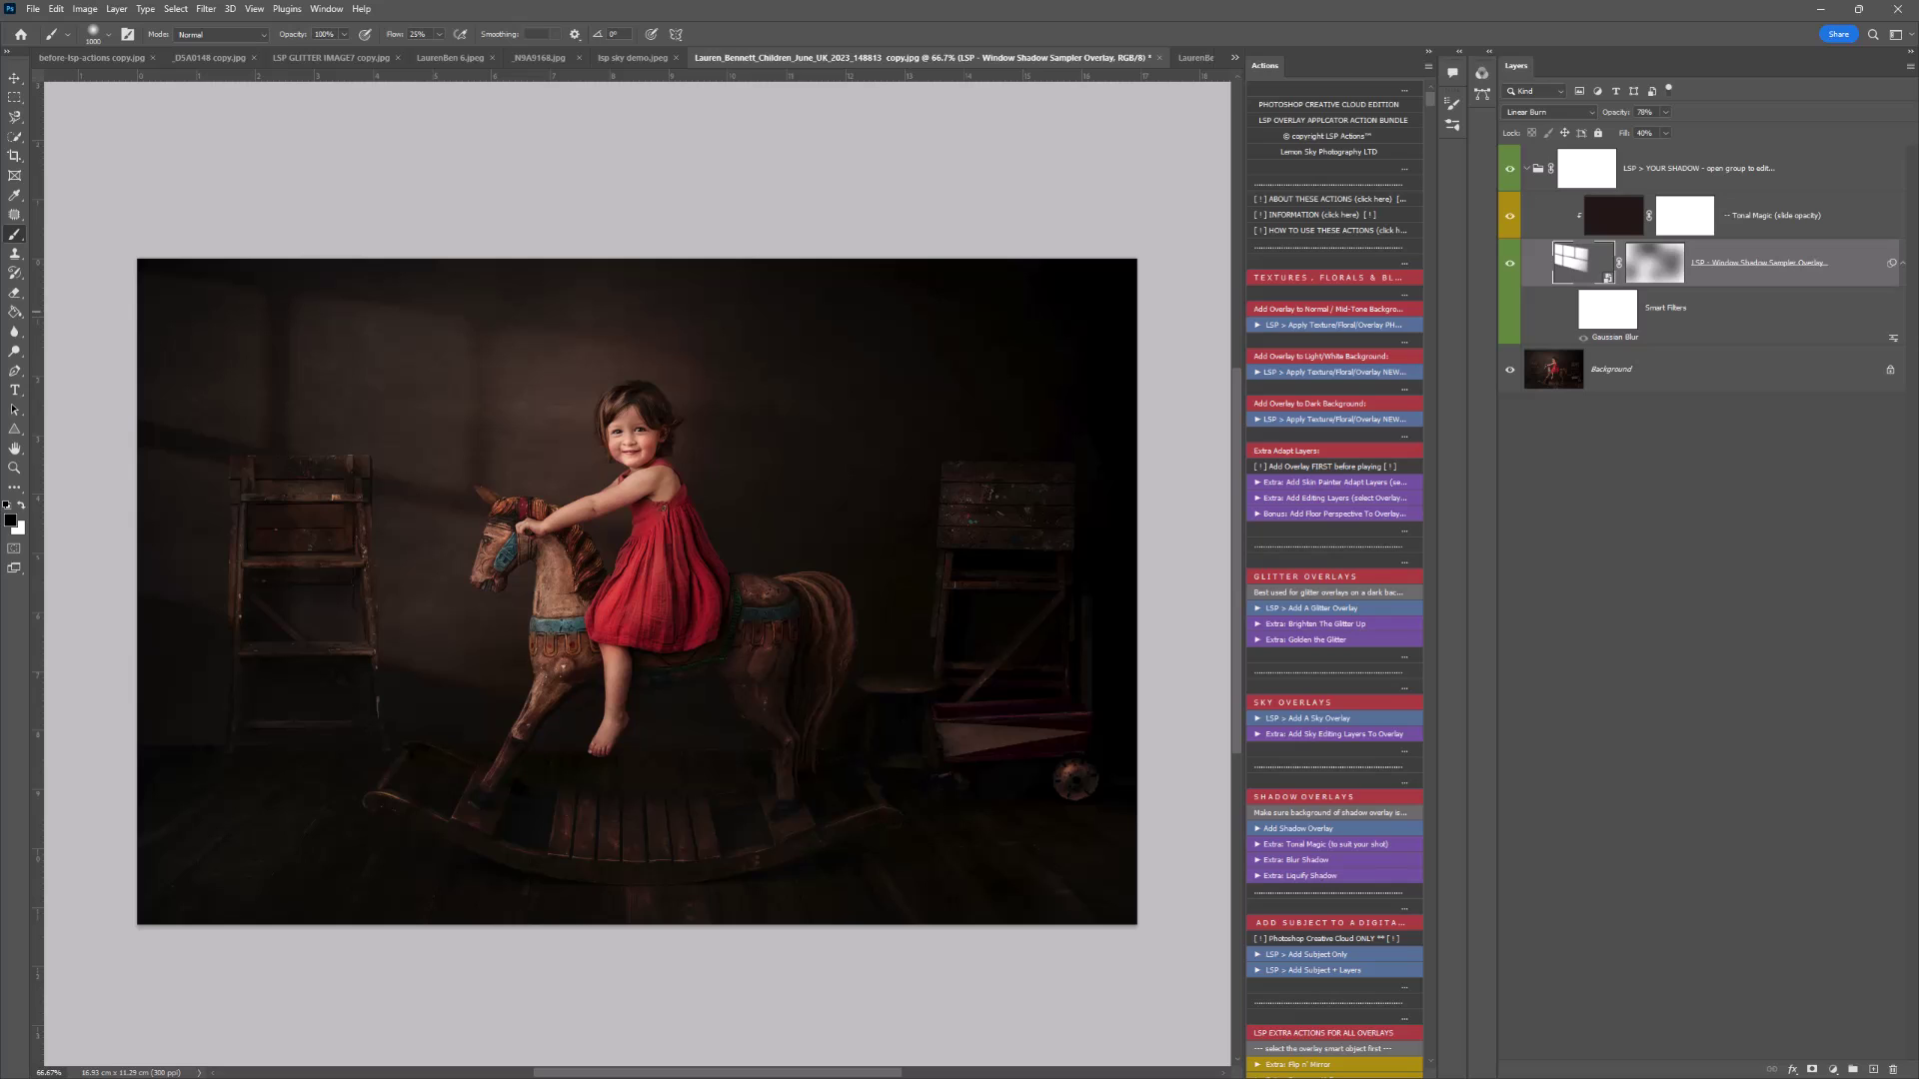
- Try to bend the window shadow's panes downward with Liquify, using a forward-warp brush of size 1600
key(ctrl+shift+x)
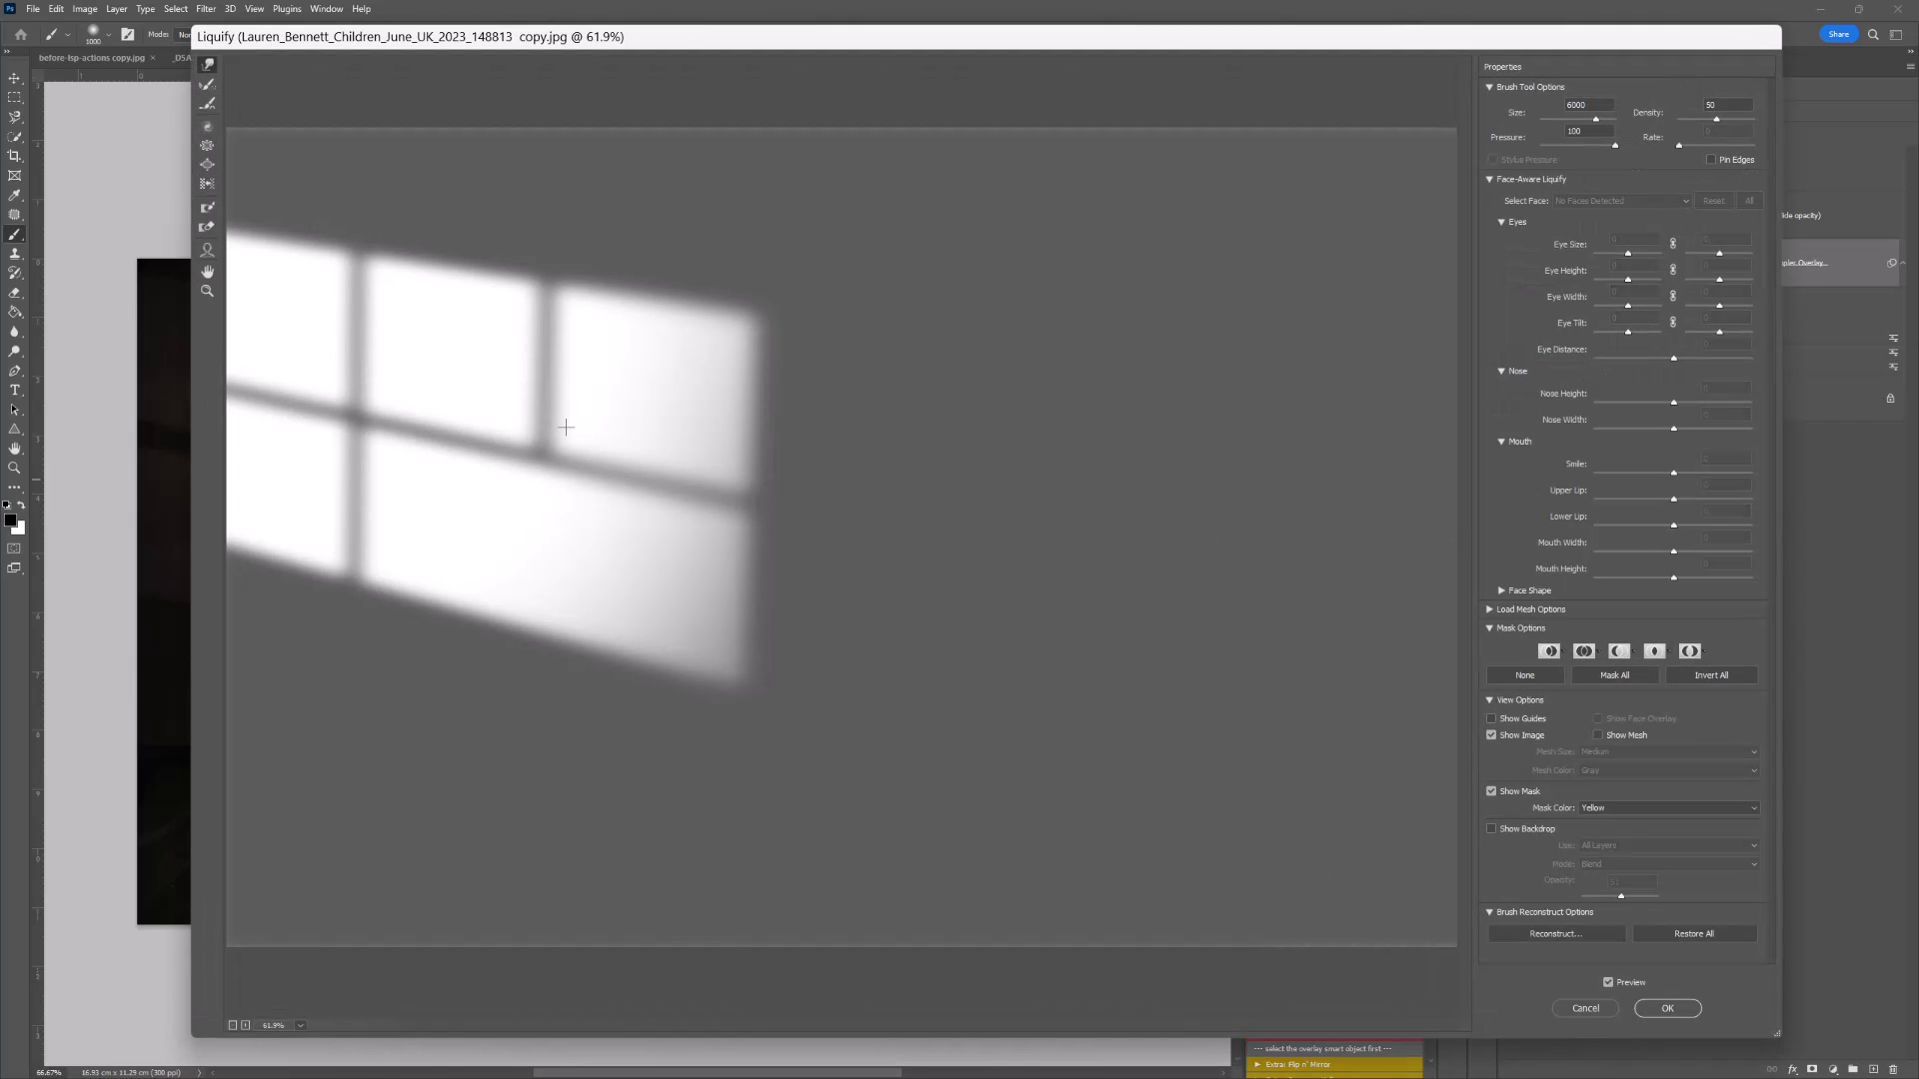
key(bracketright)
key(bracketright)
key(bracketleft)
key(bracketleft)
key(bracketleft)
key(bracketleft)
key(bracketleft)
key(bracketleft)
key(bracketleft)
key(bracketleft)
key(bracketleft)
key(bracketleft)
key(bracketleft)
key(bracketleft)
key(bracketleft)
key(bracketleft)
key(bracketleft)
key(bracketleft)
key(bracketleft)
key(bracketleft)
key(bracketleft)
key(bracketleft)
key(bracketright)
key(bracketright)
key(bracketright)
key(bracketright)
key(bracketright)
mouse_move(715, 518)
mouse_down()
mouse_move(801, 429)
mouse_move(651, 530)
mouse_up()
mouse_move(474, 581)
mouse_down()
mouse_move(630, 599)
mouse_move(805, 635)
mouse_move(980, 634)
mouse_move(925, 708)
mouse_move(910, 502)
mouse_move(598, 527)
mouse_move(668, 533)
mouse_move(650, 548)
mouse_move(721, 573)
mouse_move(1014, 563)
mouse_move(1038, 634)
mouse_move(947, 513)
mouse_up()
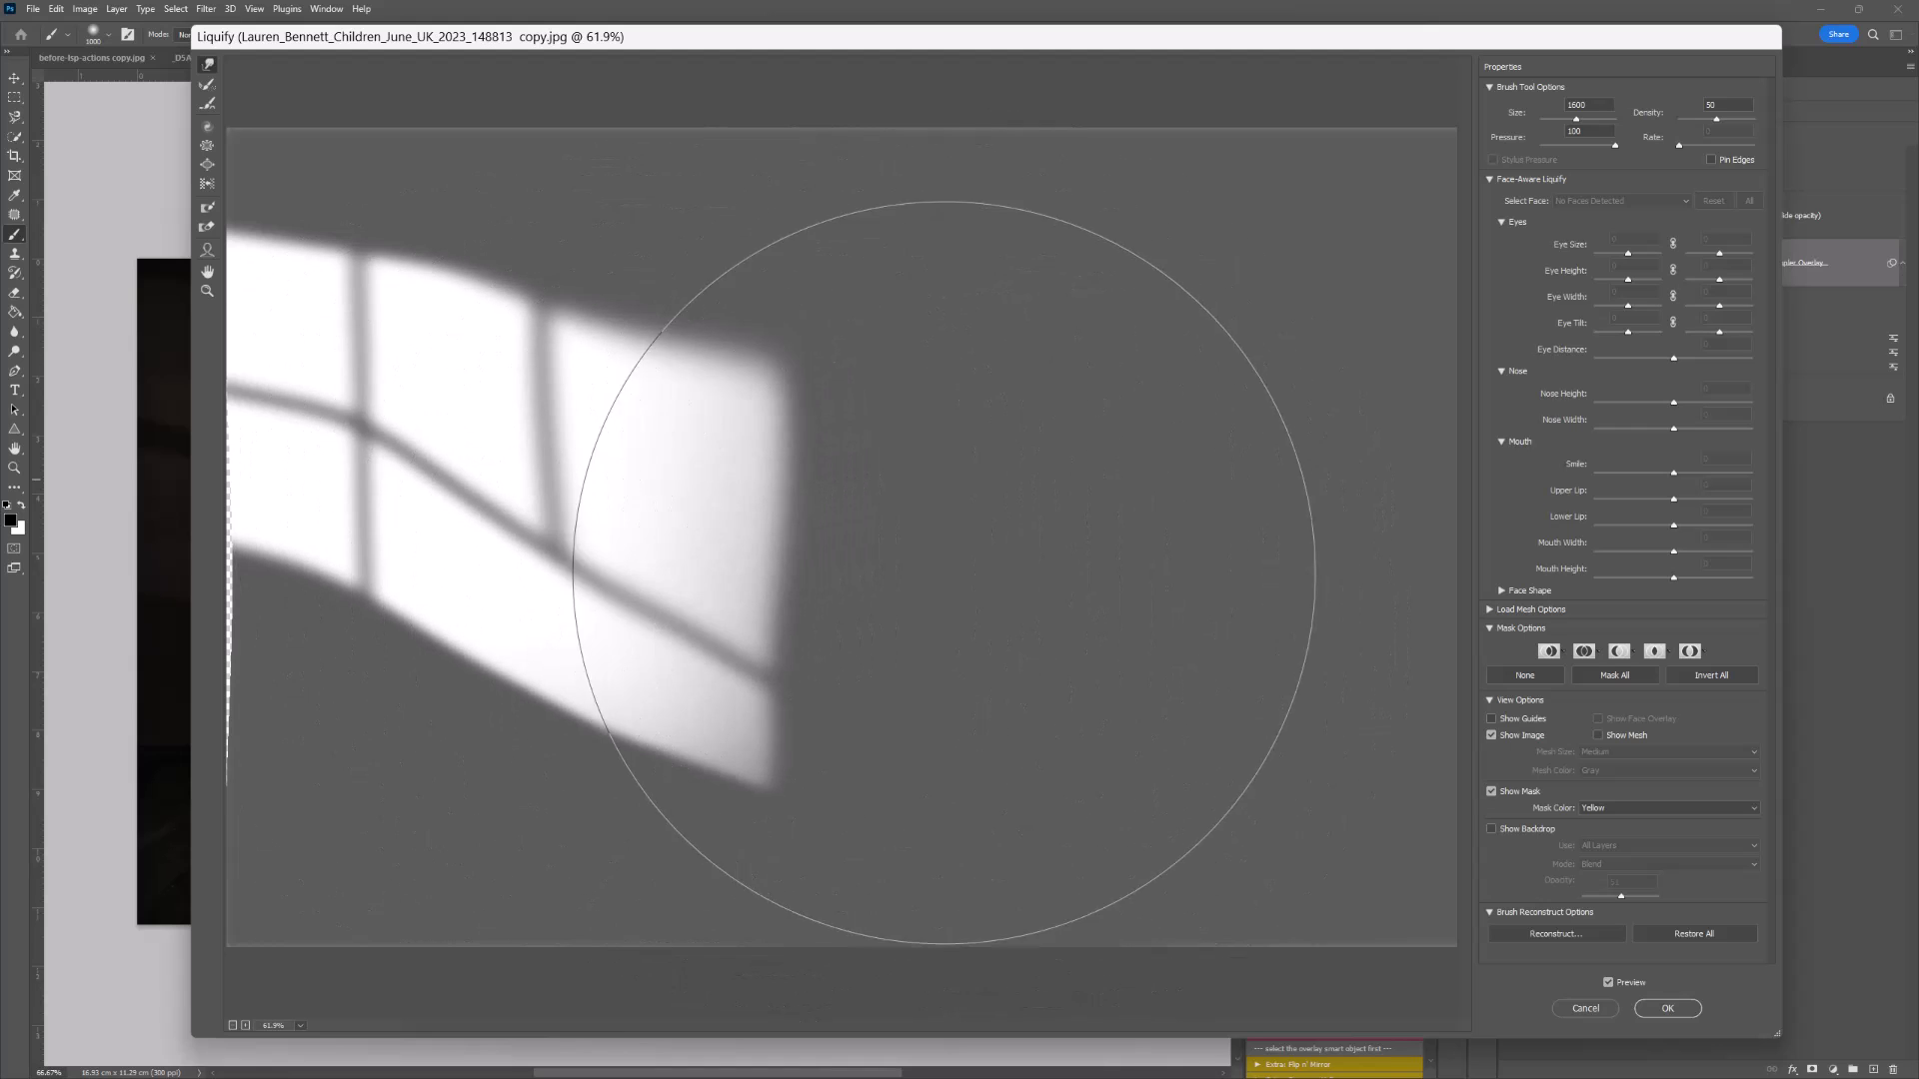
click(1666, 1009)
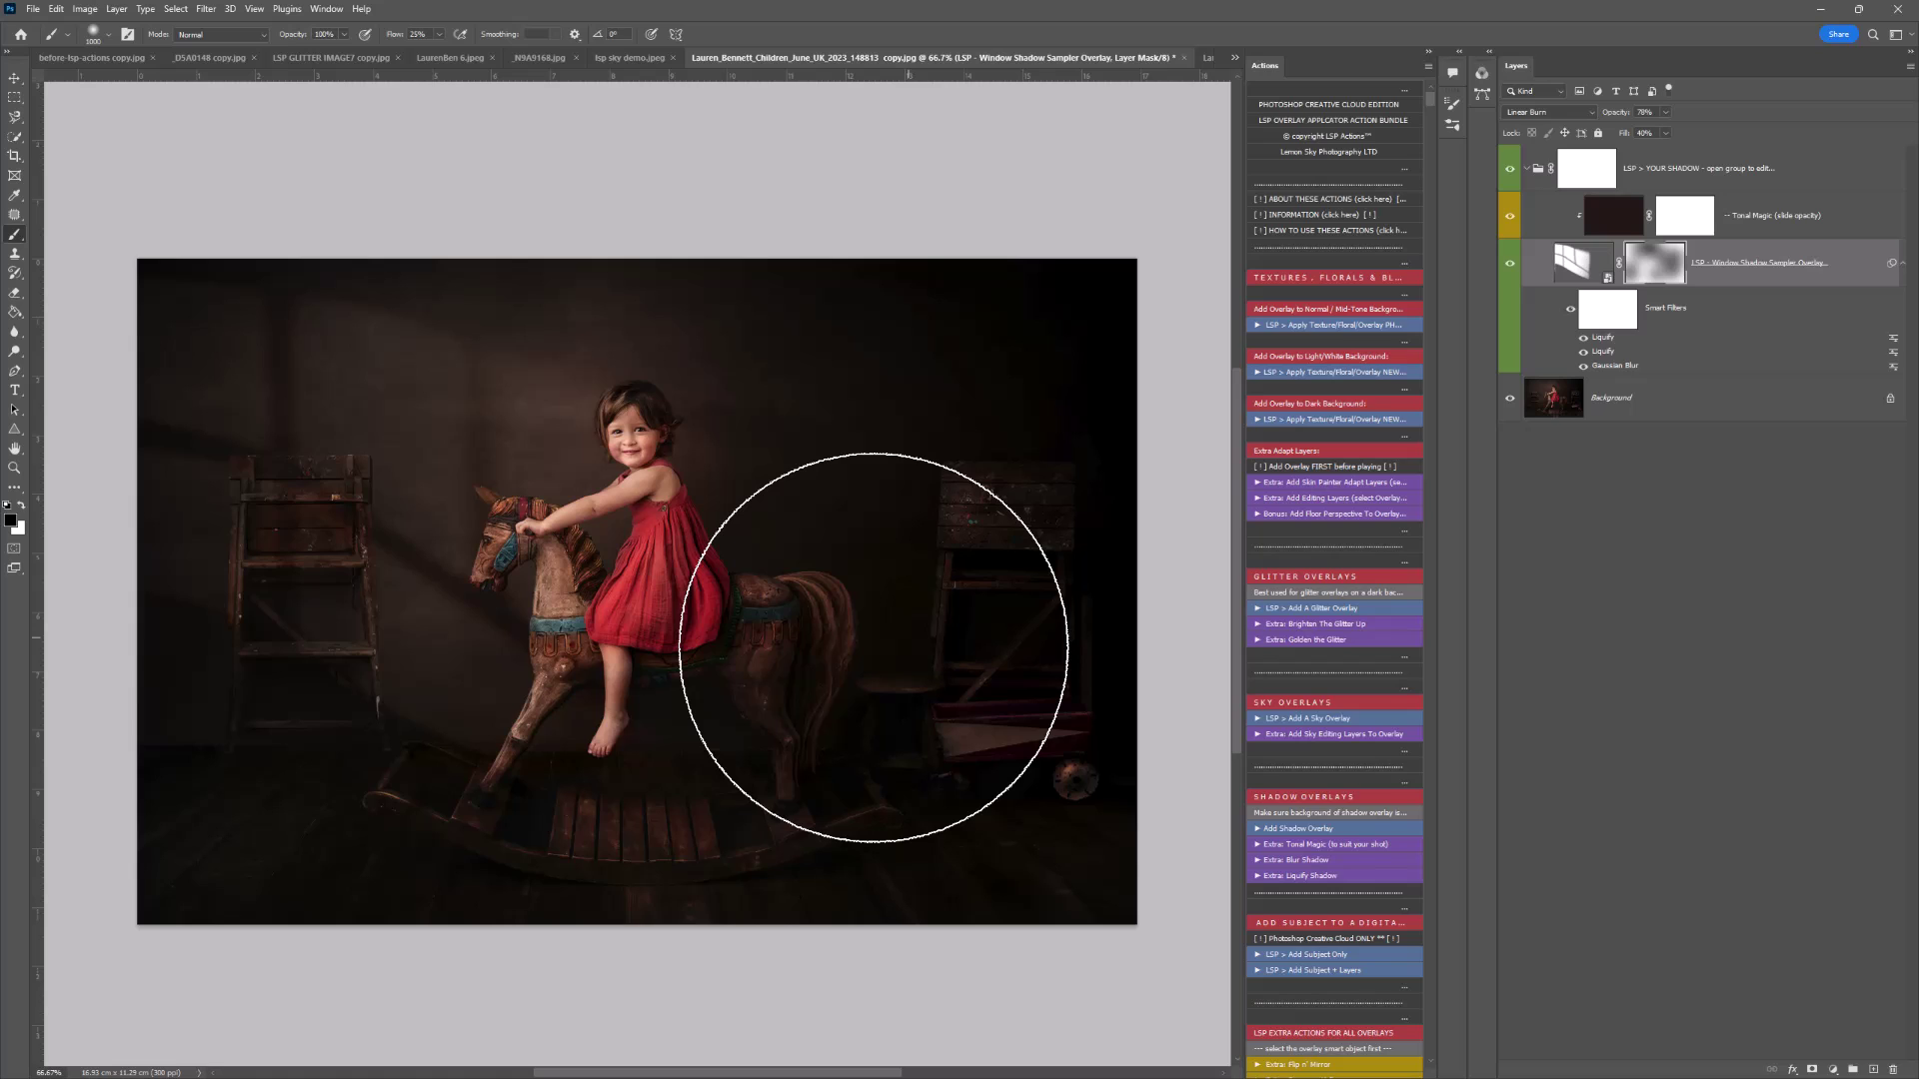
- Undo the Liquify warp on the window shadow overlay
key(ctrl+z)
scroll(1335, 579, down, 5)
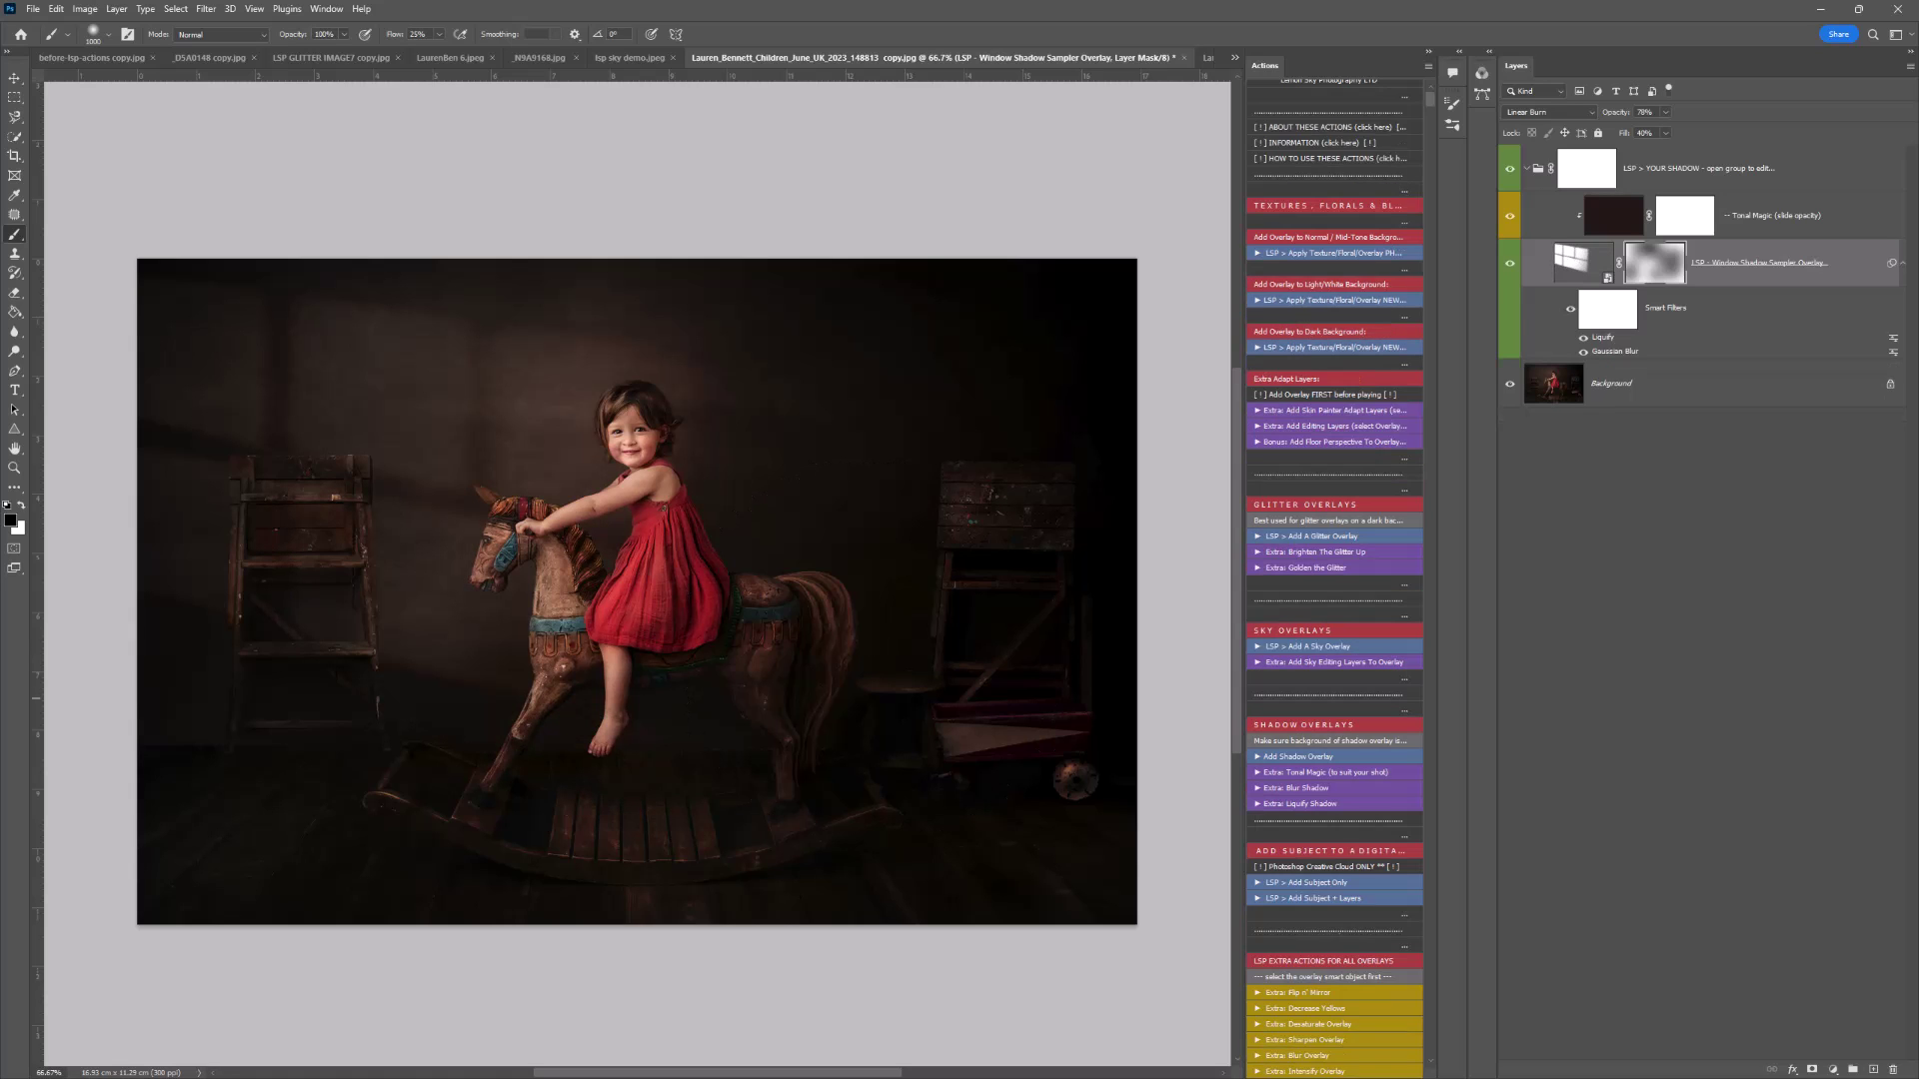
scroll(1334, 578, up, 5)
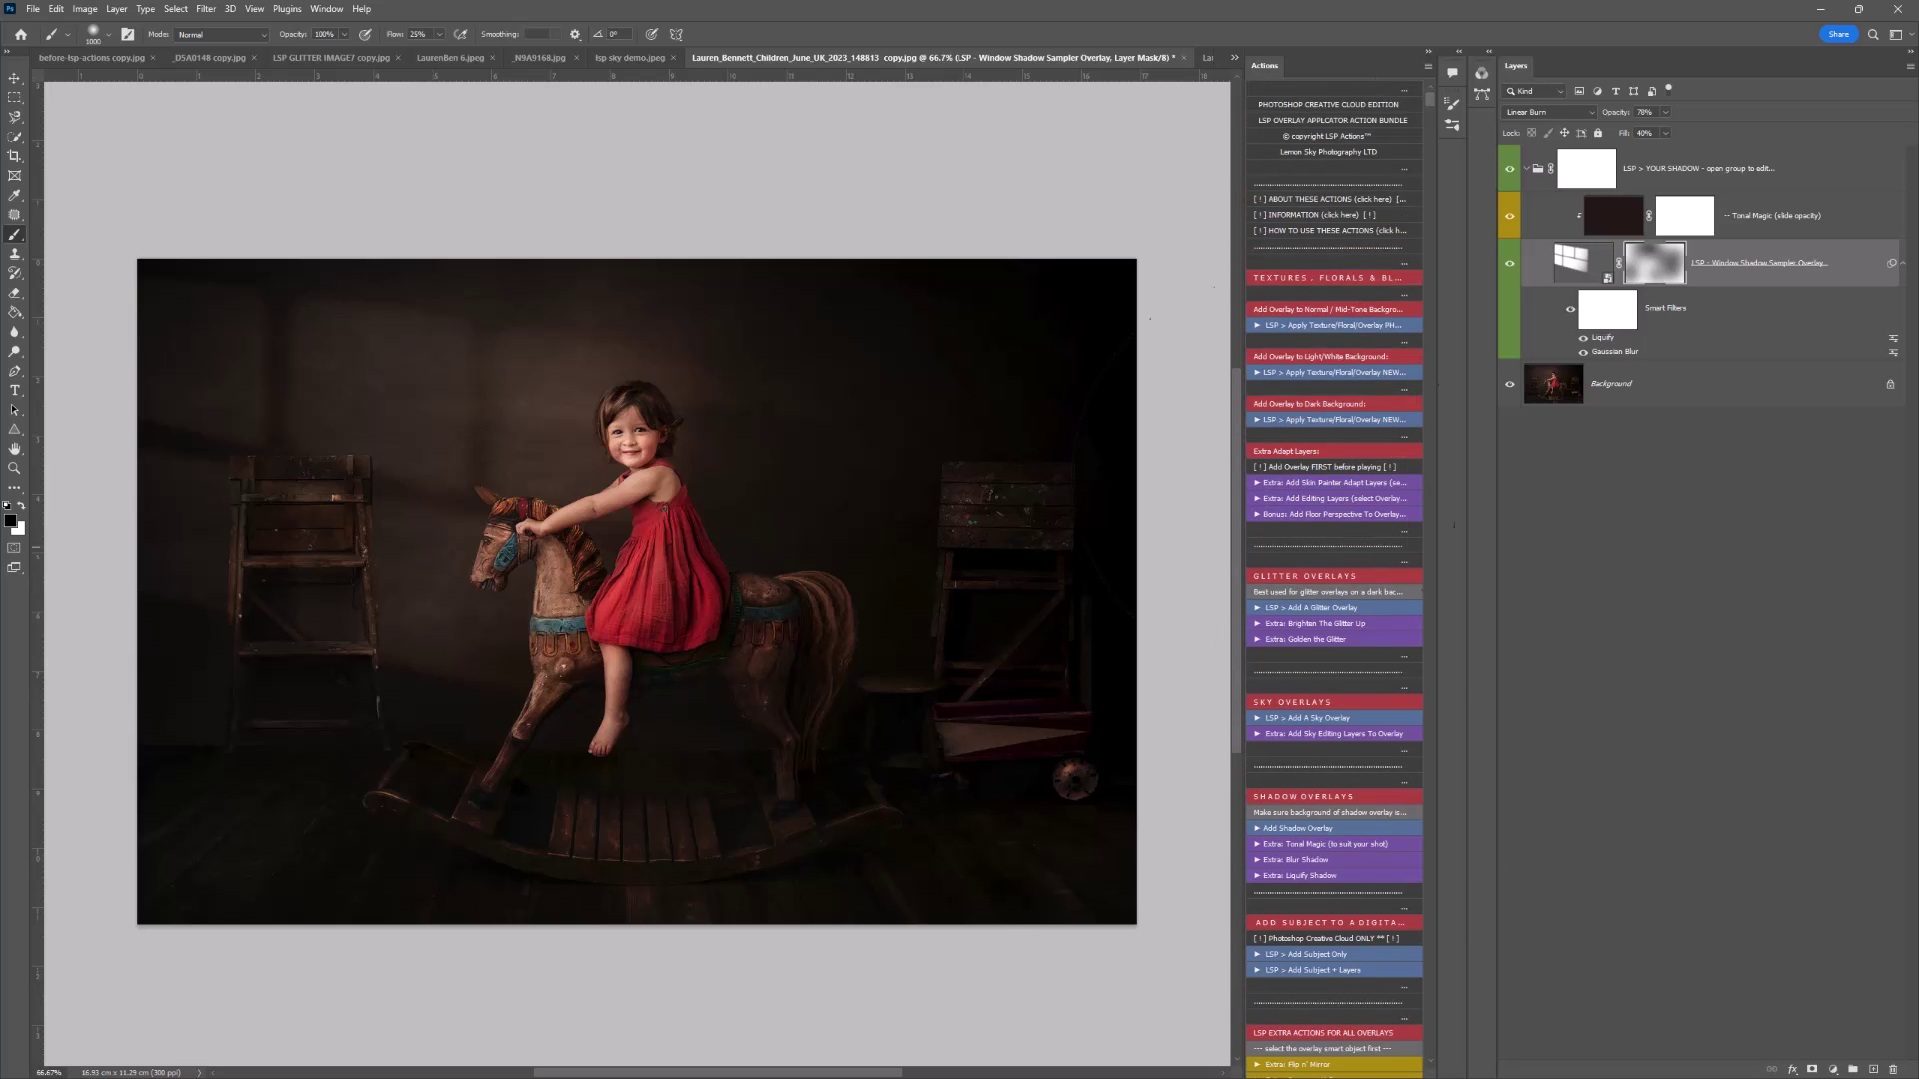
- Switch to the portrait of the seated woman in white, run Add Shadow Overlay and place LSP - Window Shadow Sampler Overlay.jpg
click(1207, 58)
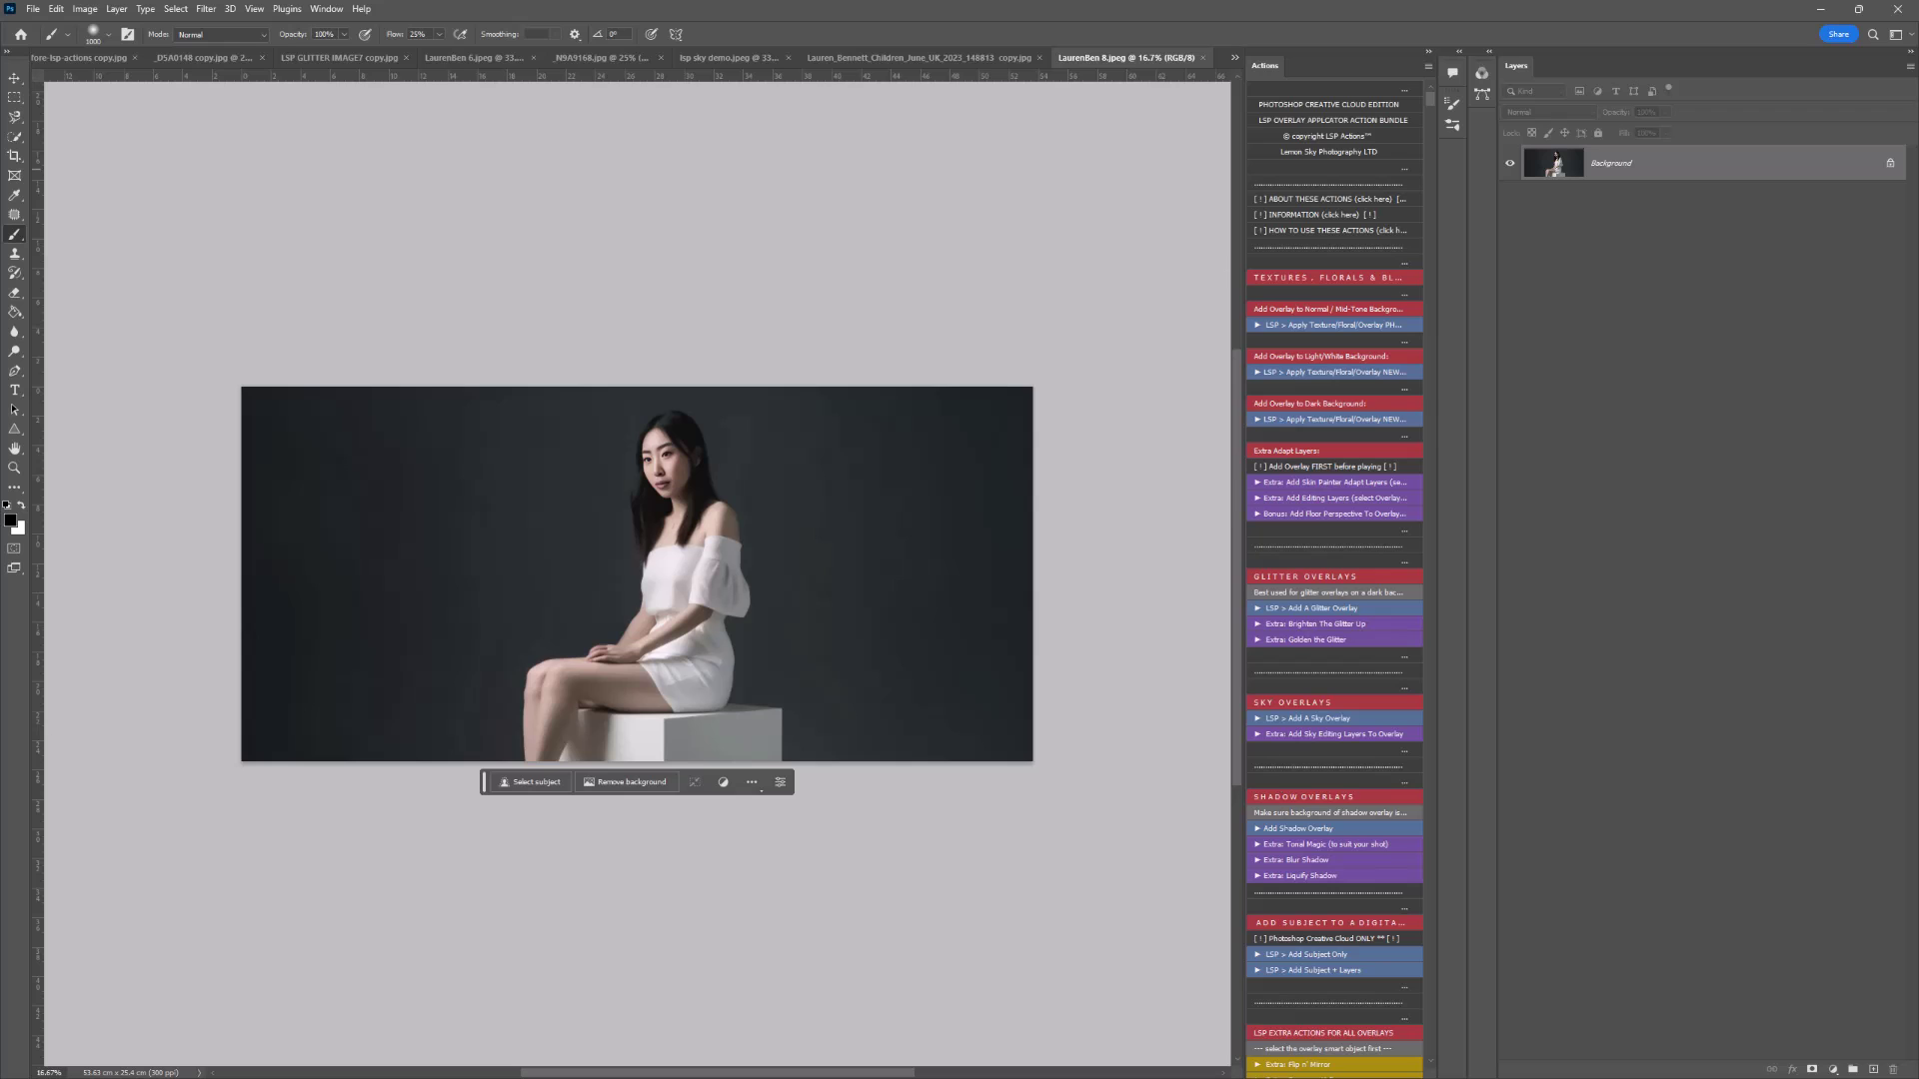
click(1298, 828)
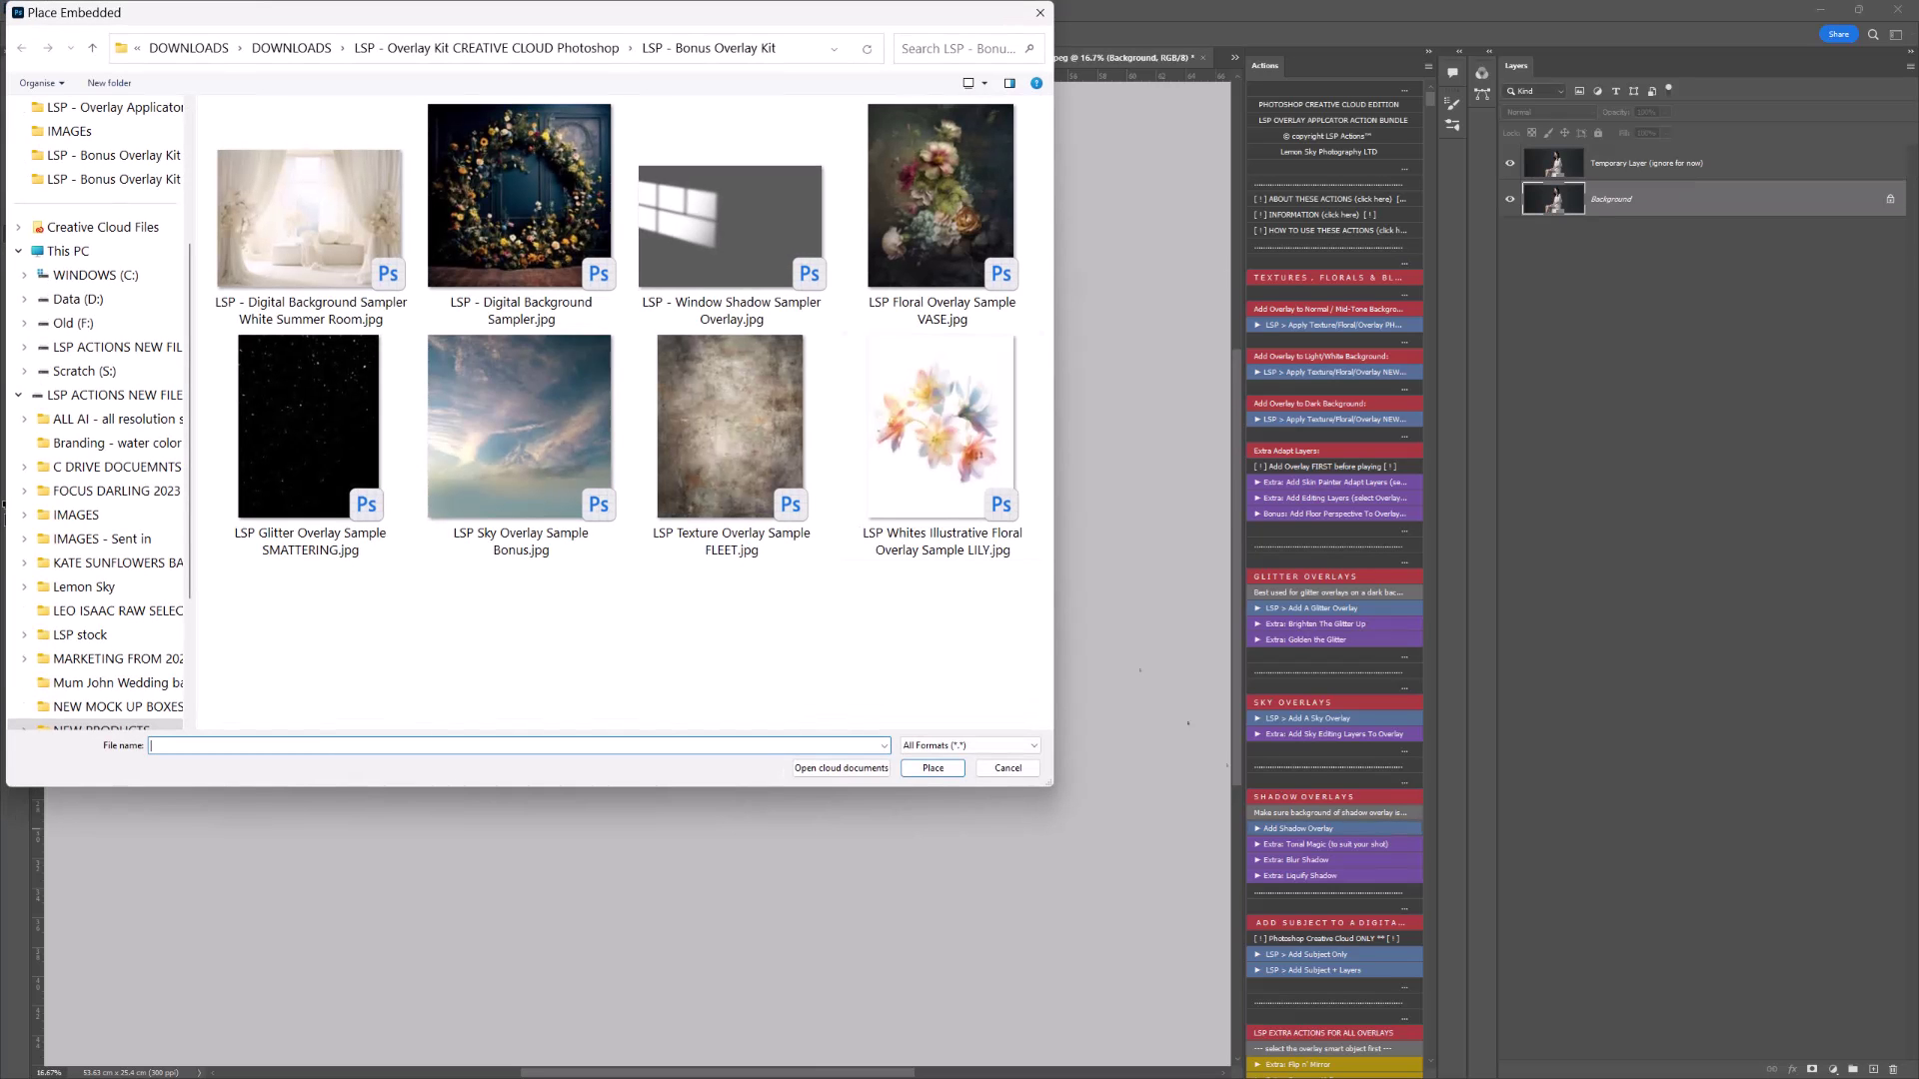
double_click(731, 200)
- Enlarge the overlay to about 177% scale, with the window light on the backdrop at the woman's left, and finish the action
drag(680, 586, 571, 579)
drag(810, 574, 1142, 574)
drag(722, 587, 740, 587)
drag(260, 573, 52, 573)
mouse_move(361, 560)
mouse_down()
mouse_move(577, 562)
mouse_move(543, 559)
mouse_move(526, 522)
mouse_up()
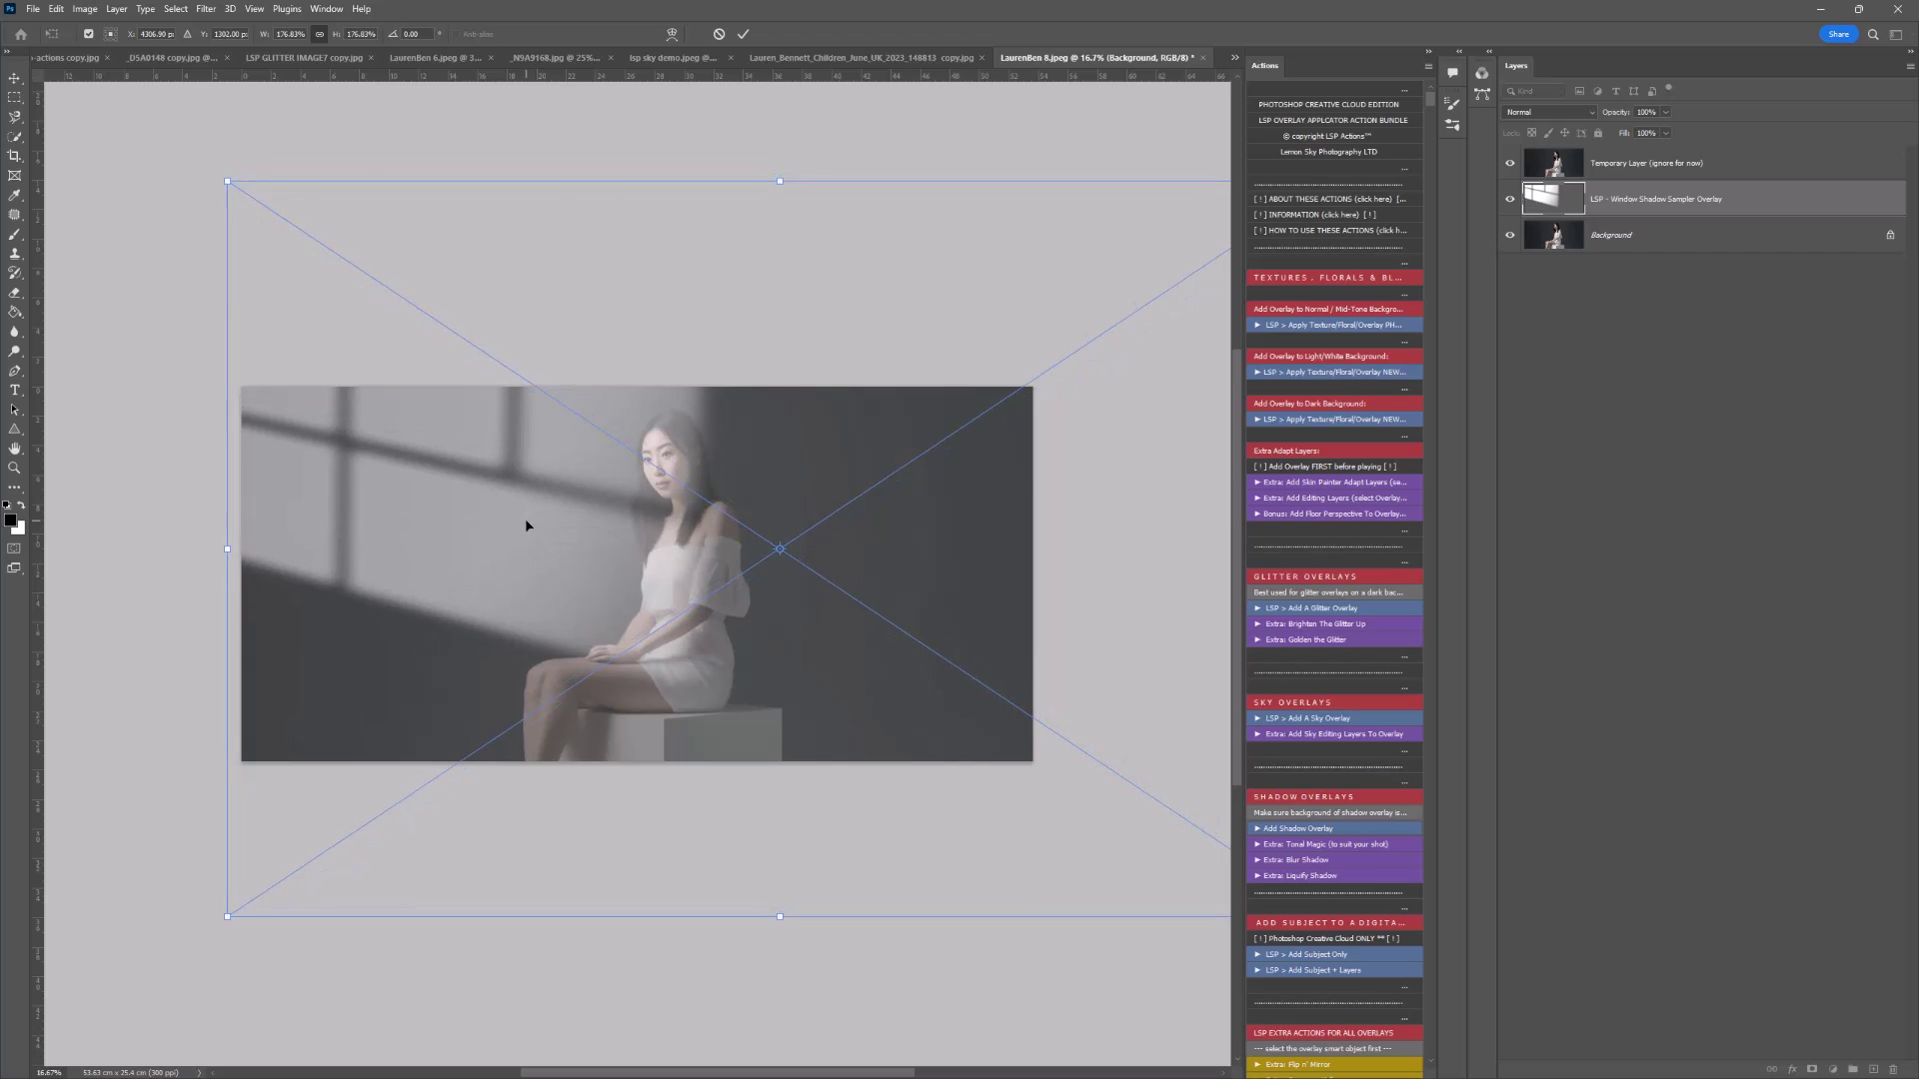
key(Return)
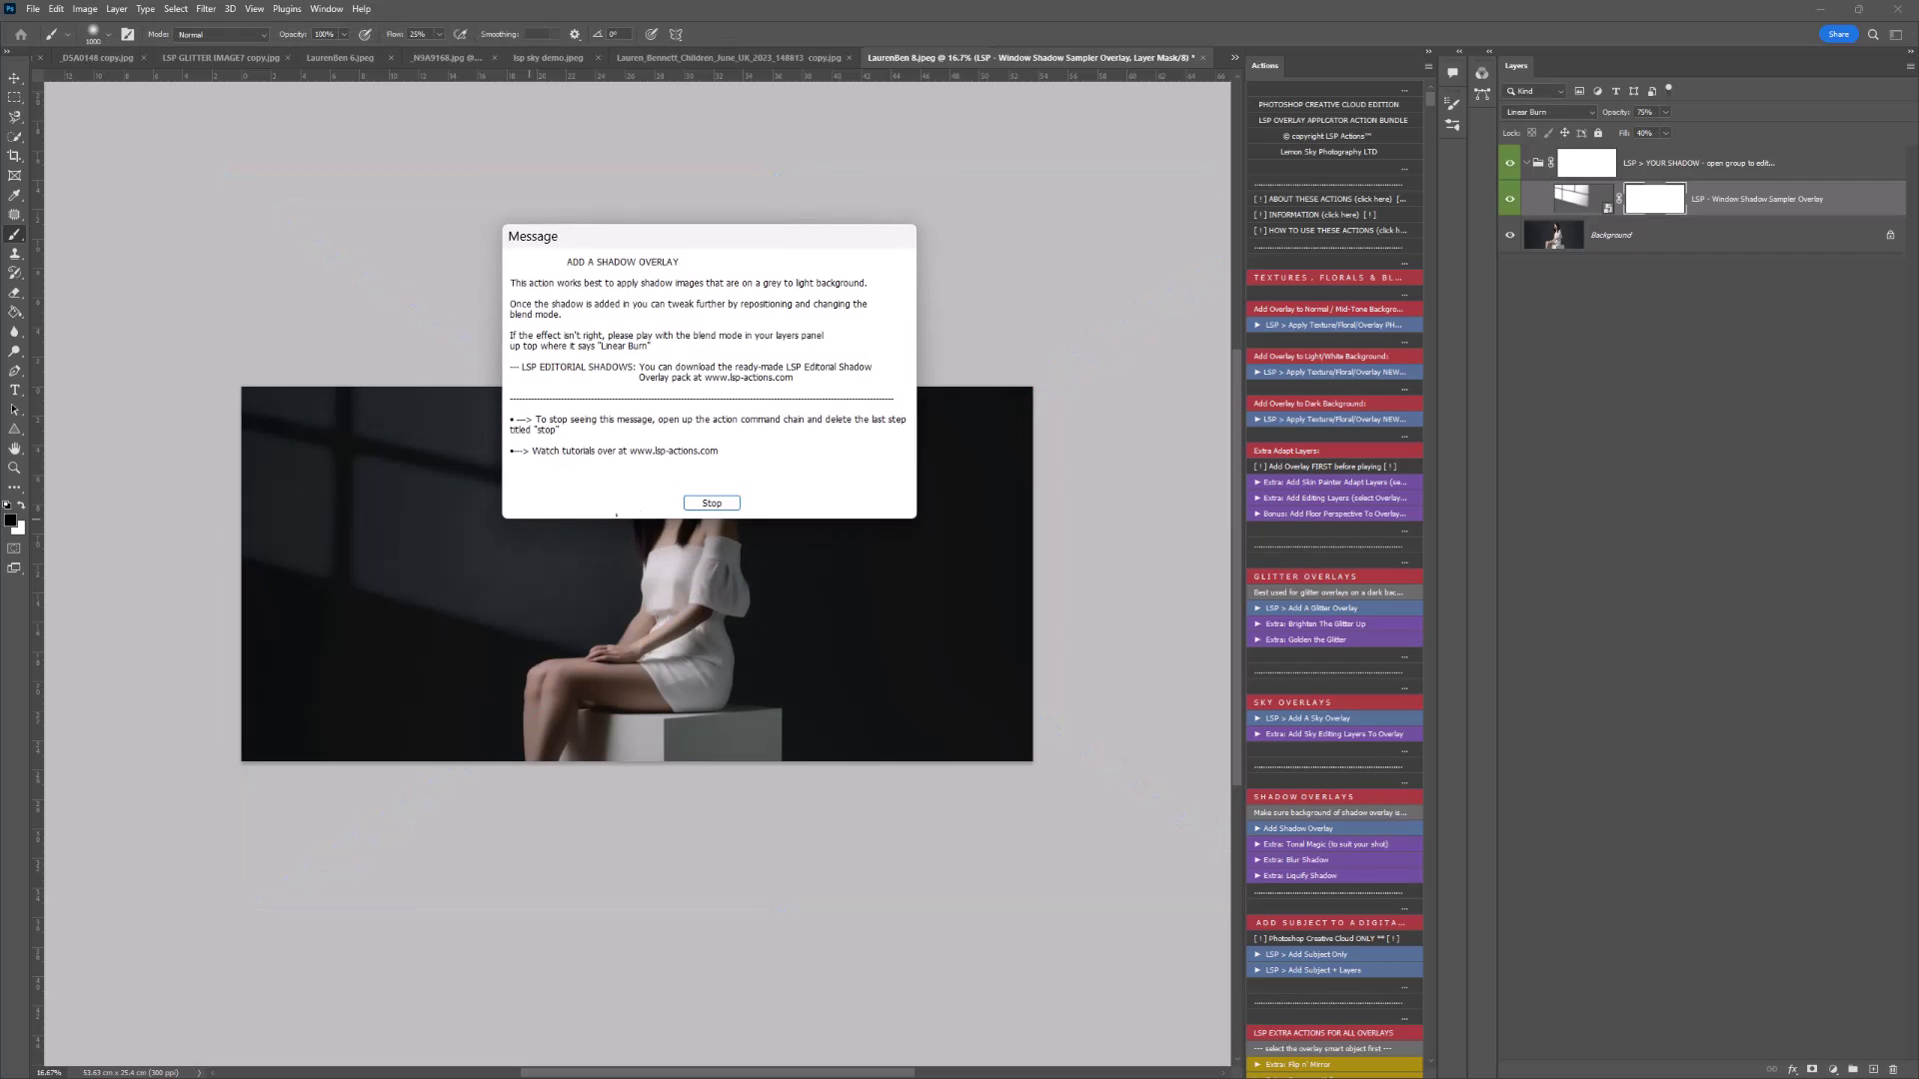
click(714, 502)
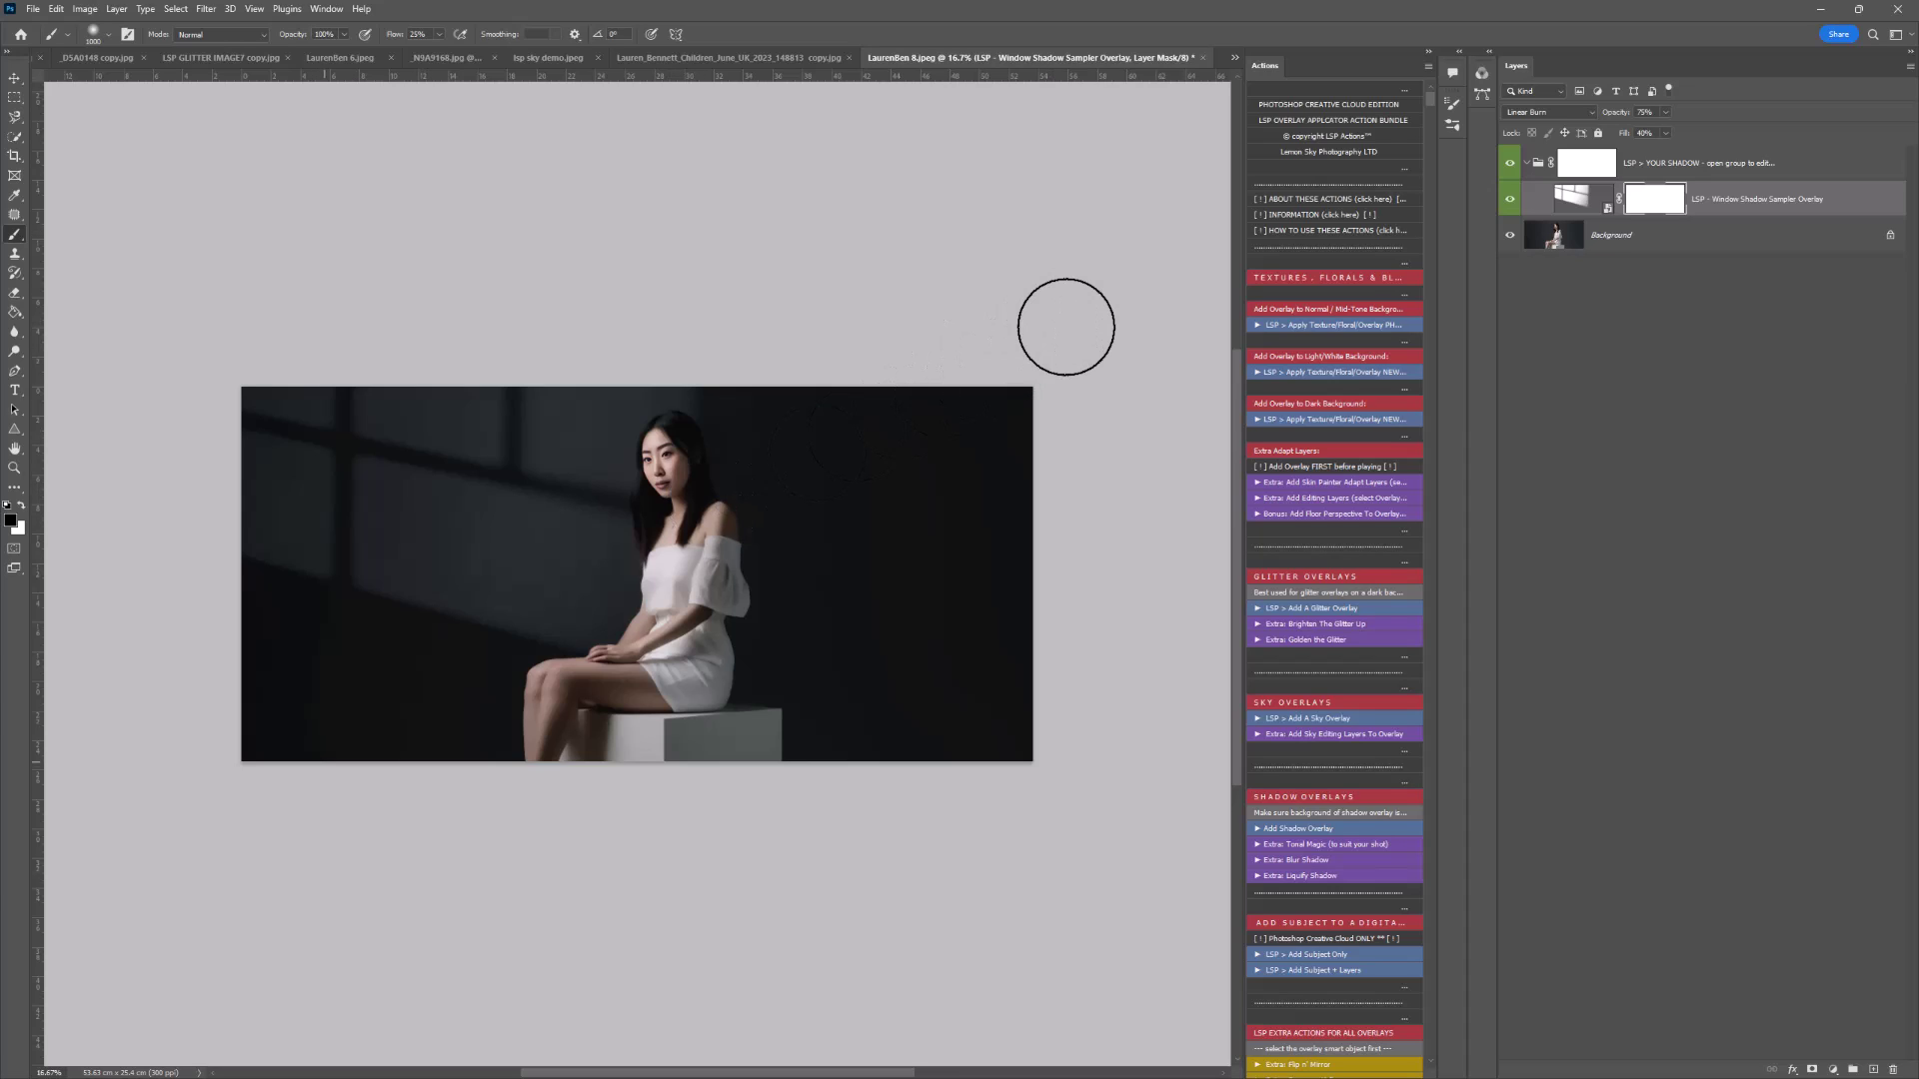
- Compare the seated portrait with and without the shadow group
click(1509, 163)
click(1509, 163)
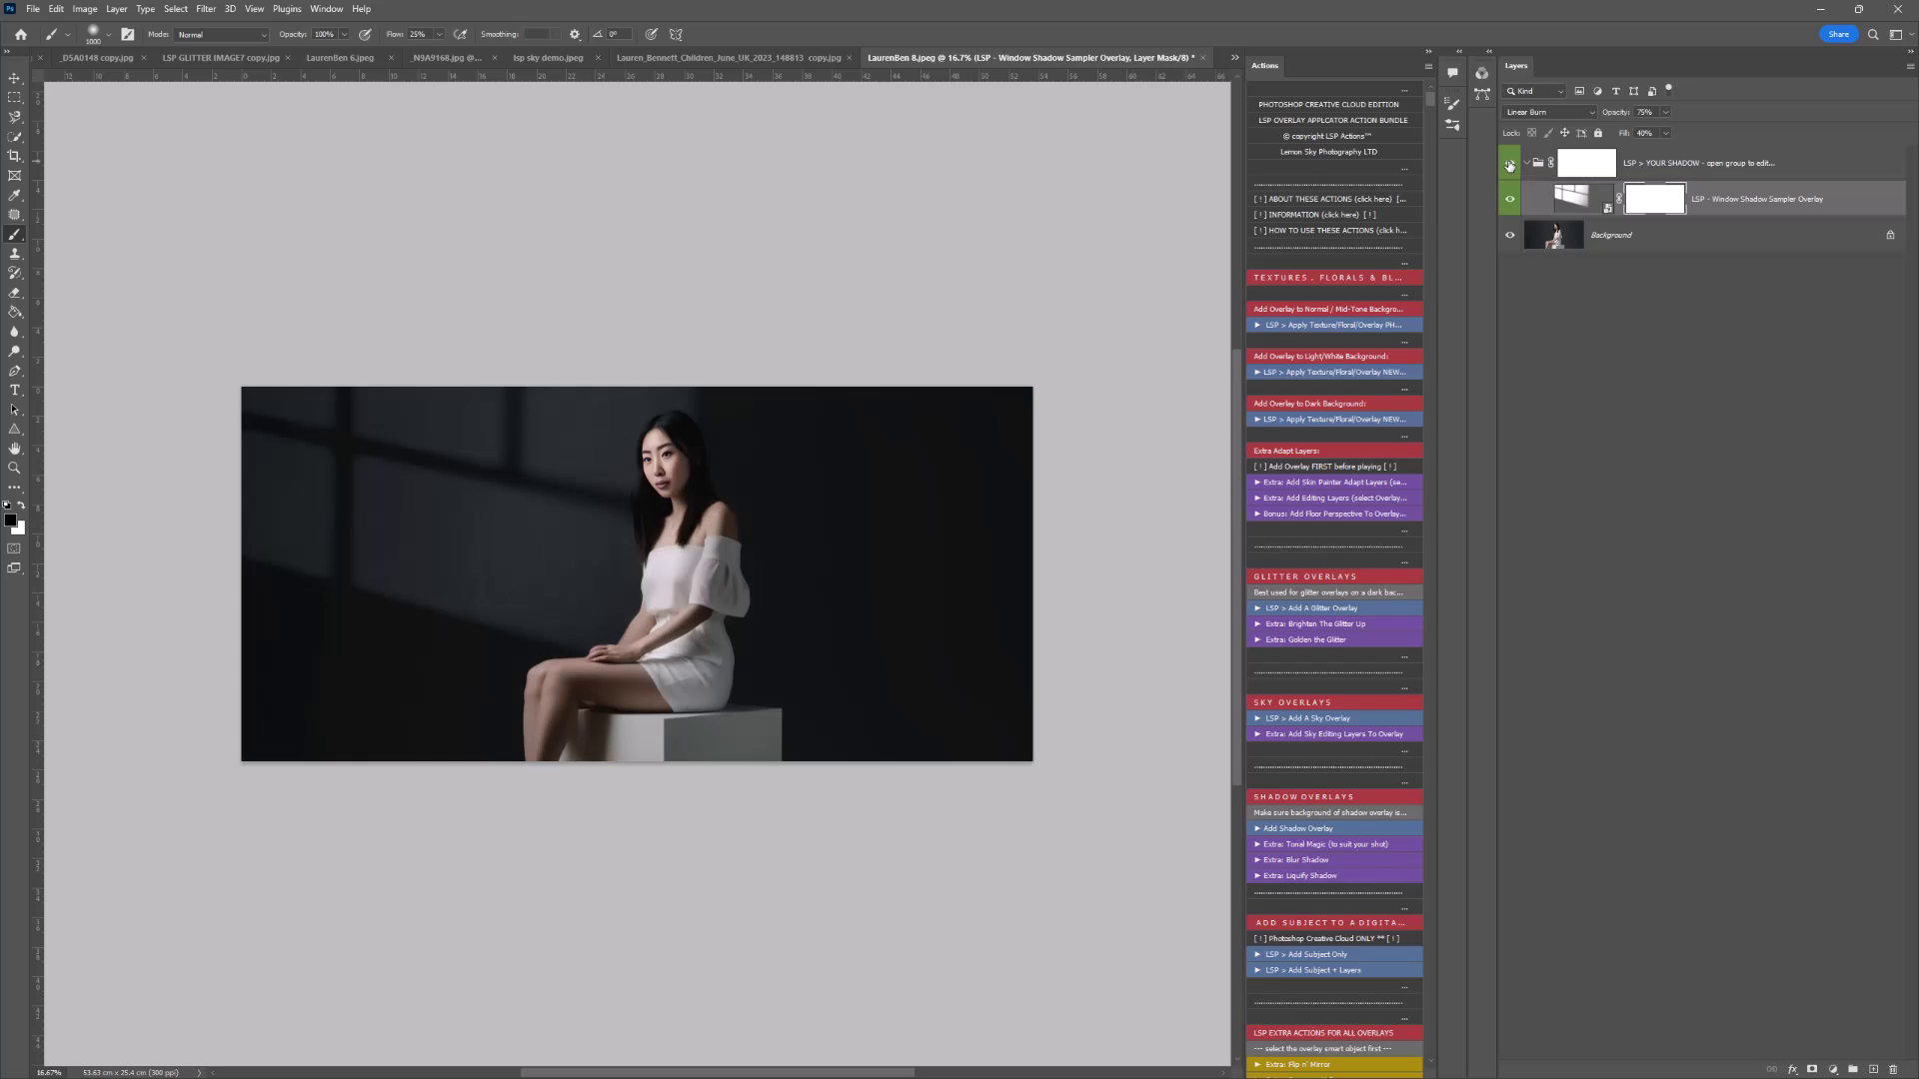
click(1509, 162)
click(1509, 163)
- Select the image of the window shadow overlay layer rather than its mask
click(1589, 200)
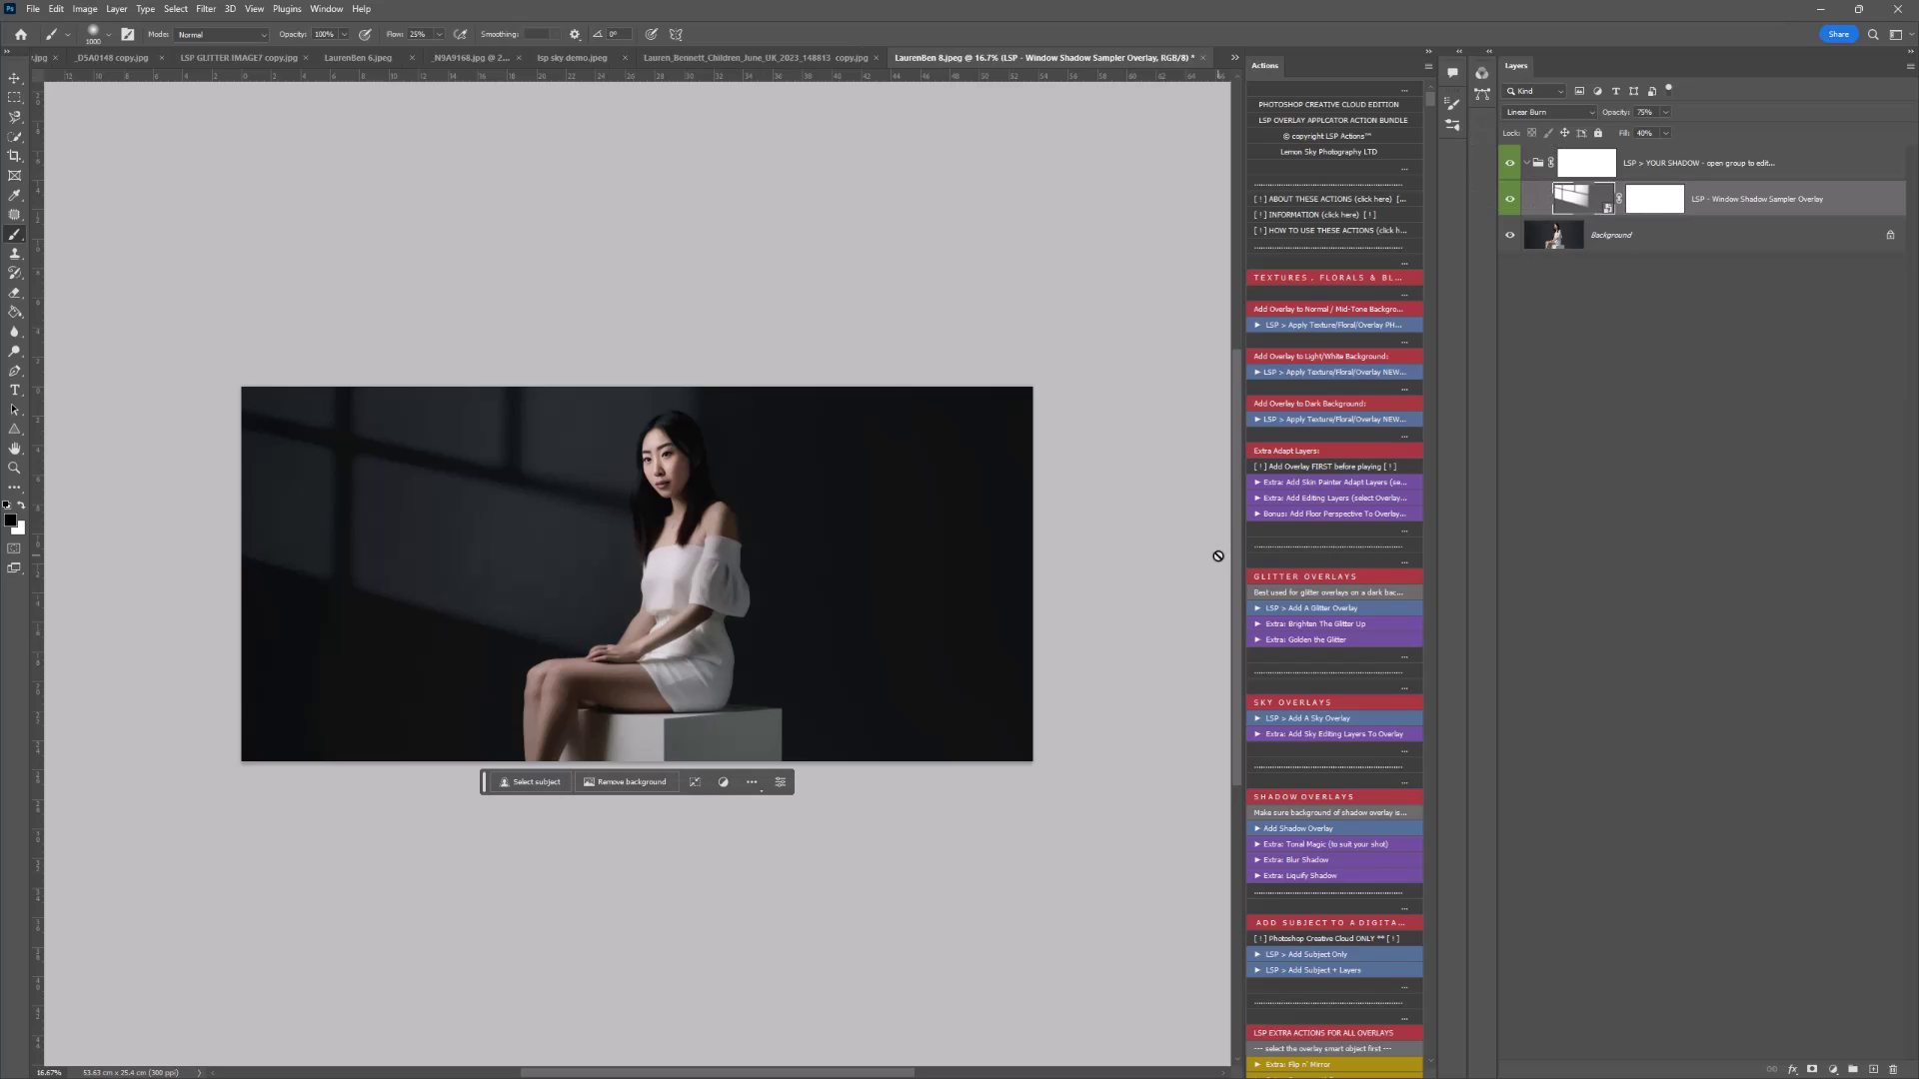